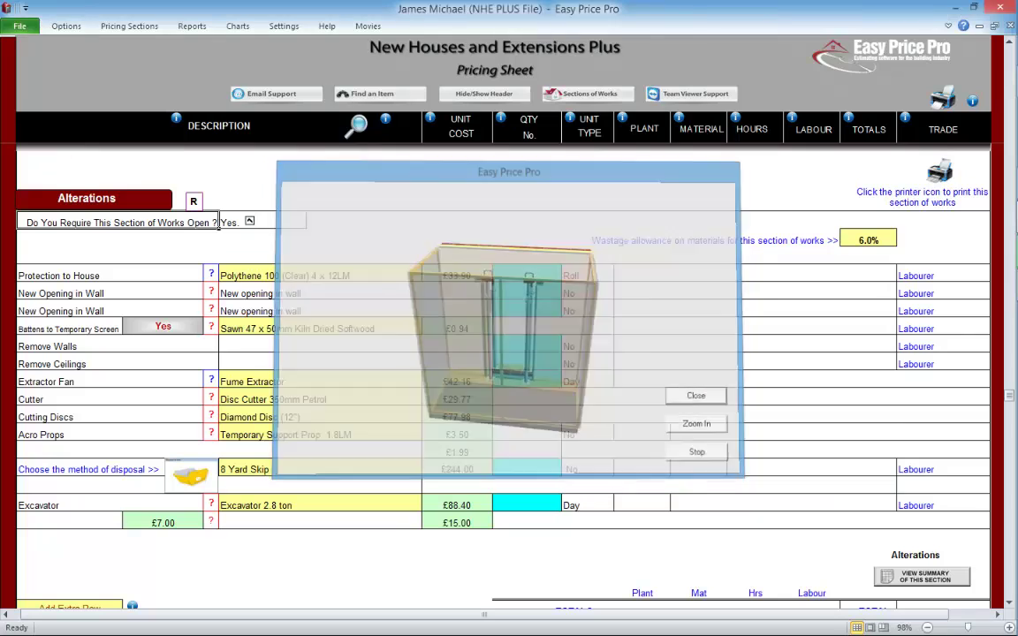
View the Protection to House illustration and choose Polythene 100 (Clear) 4 x 25LM as that row's material.
click(211, 274)
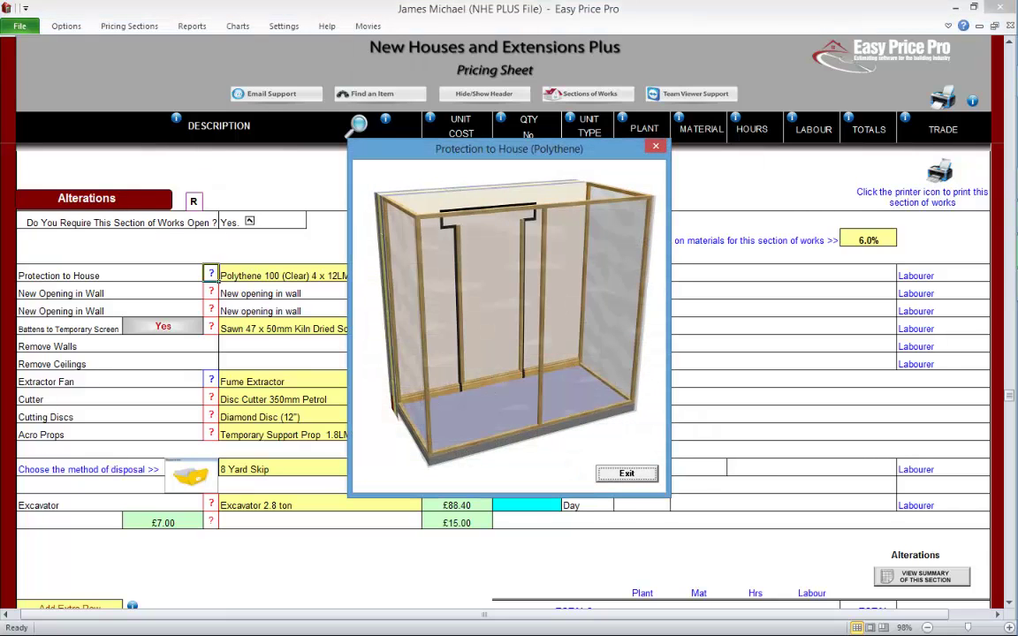
click(626, 473)
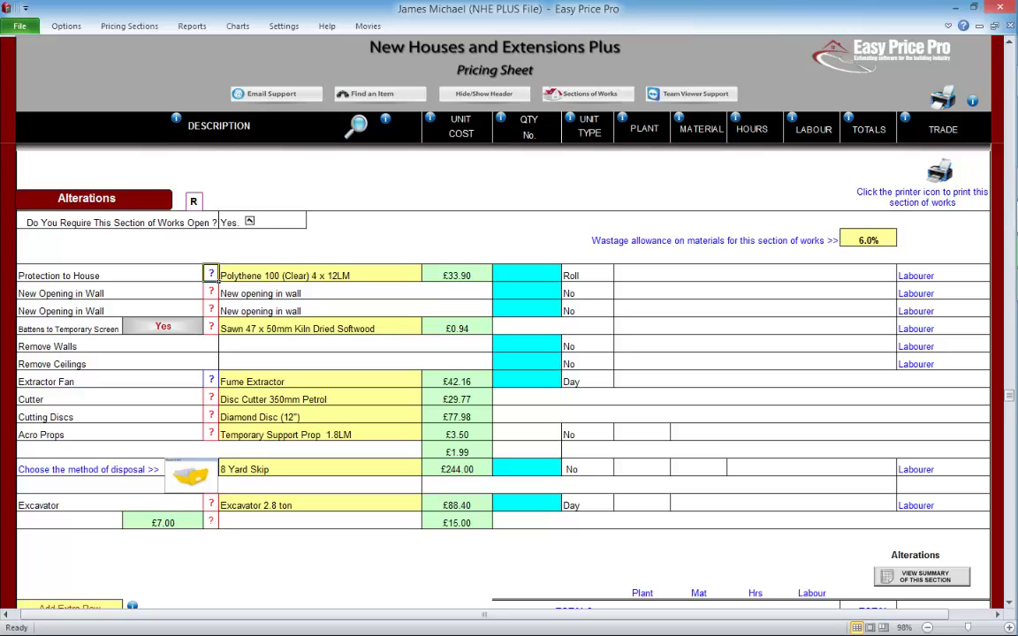
click(413, 276)
click(427, 275)
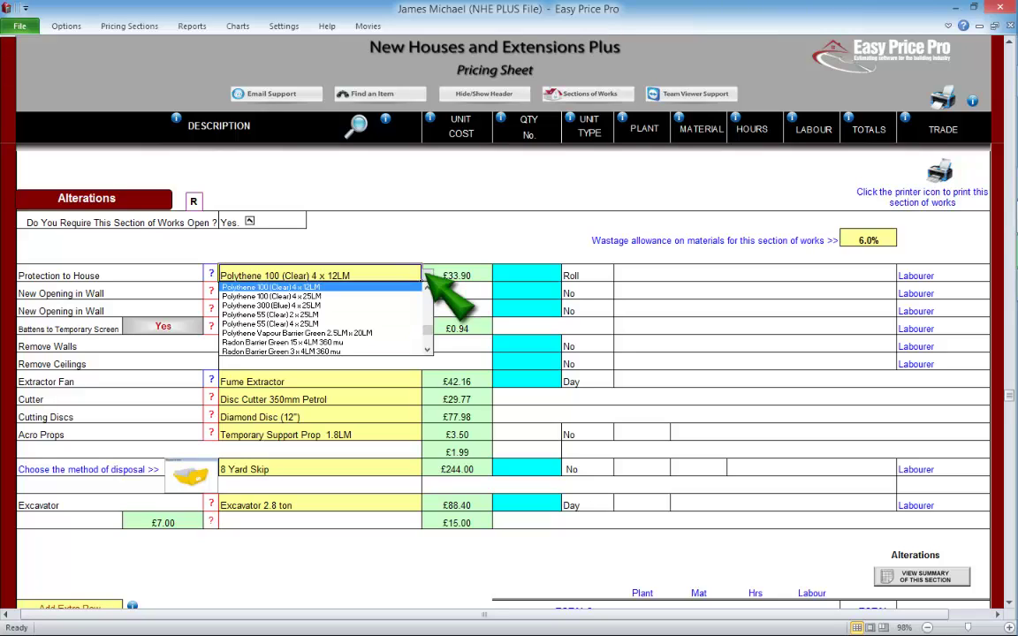
click(287, 295)
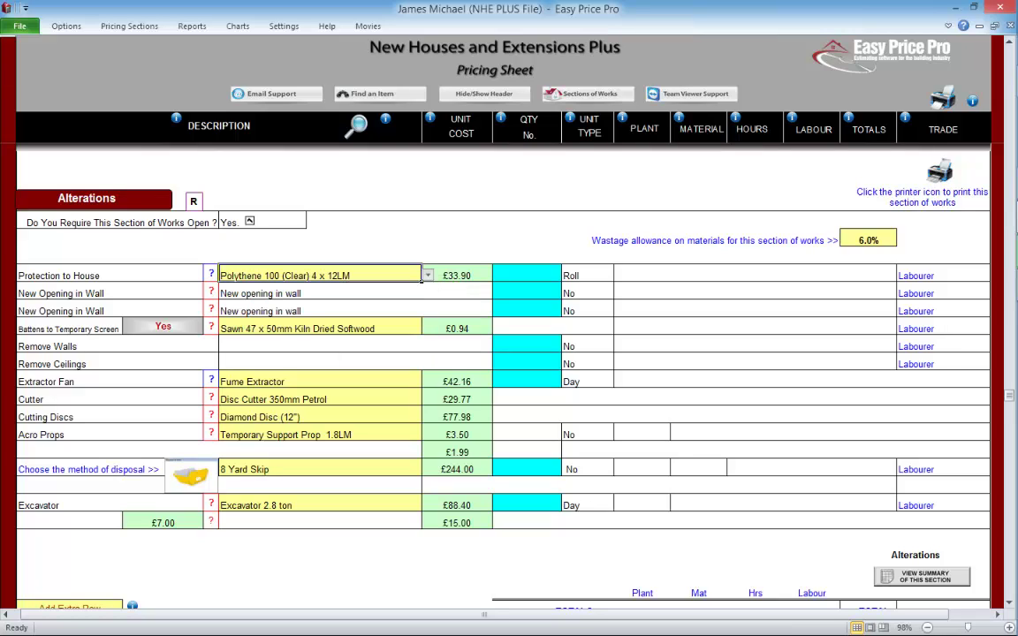
Enter a quantity of 1 roll and 1 labour hour for the Protection to House polythene.
click(527, 274)
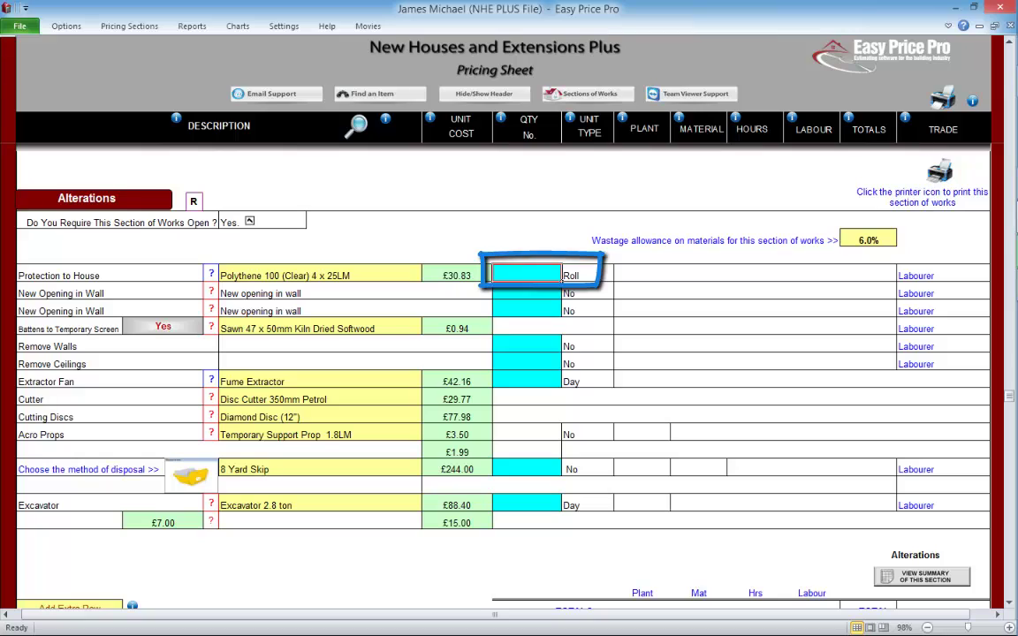
text(1)
key(Return)
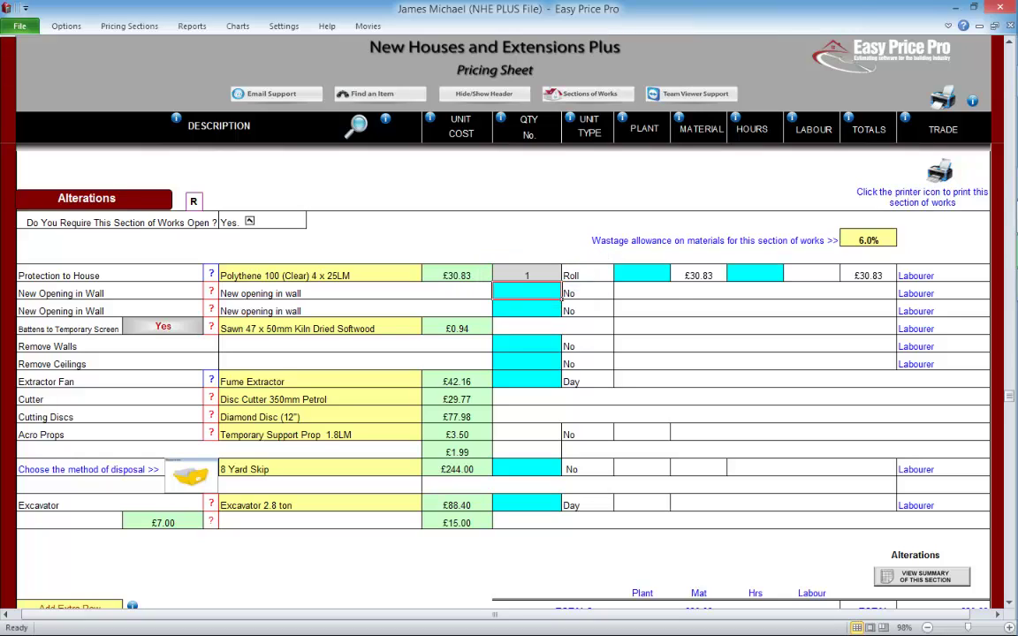
click(669, 279)
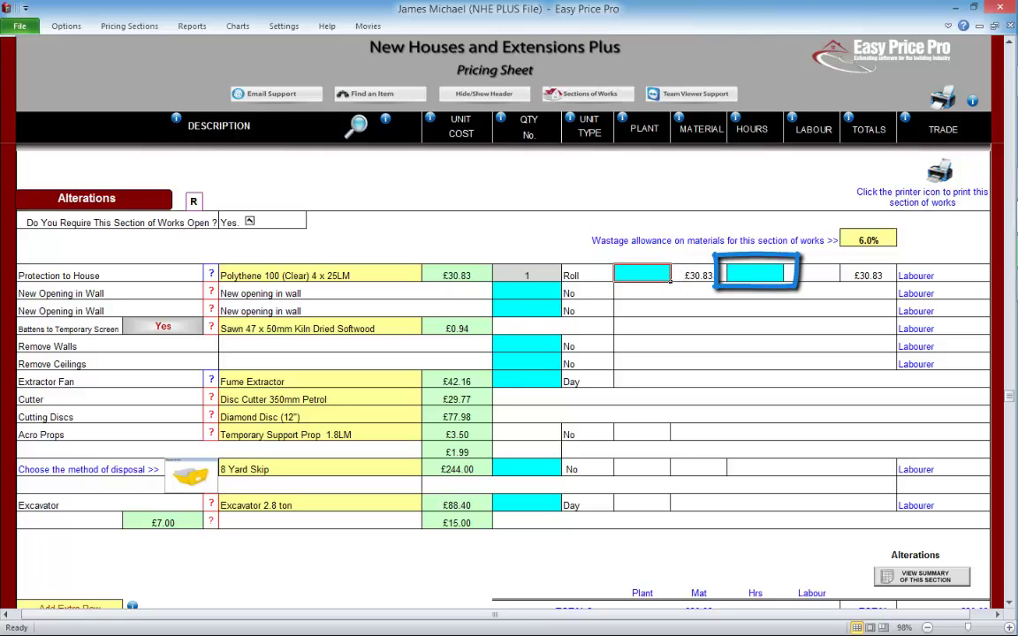
click(781, 277)
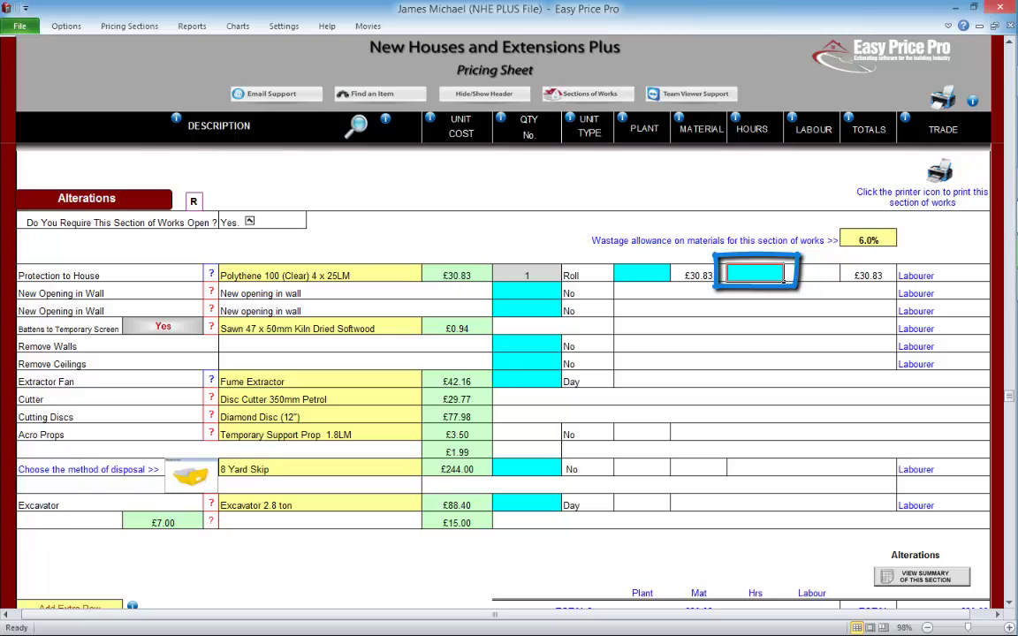
text(1)
key(Tab)
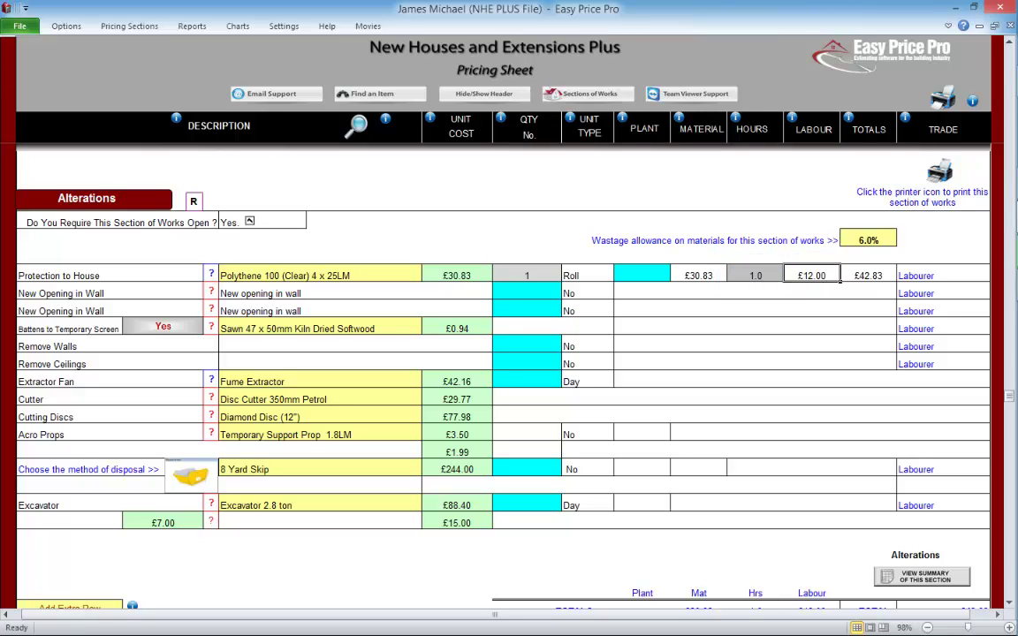
Check which trades can be assigned to the Protection to House row, keeping Labourer.
key(Tab)
click(997, 277)
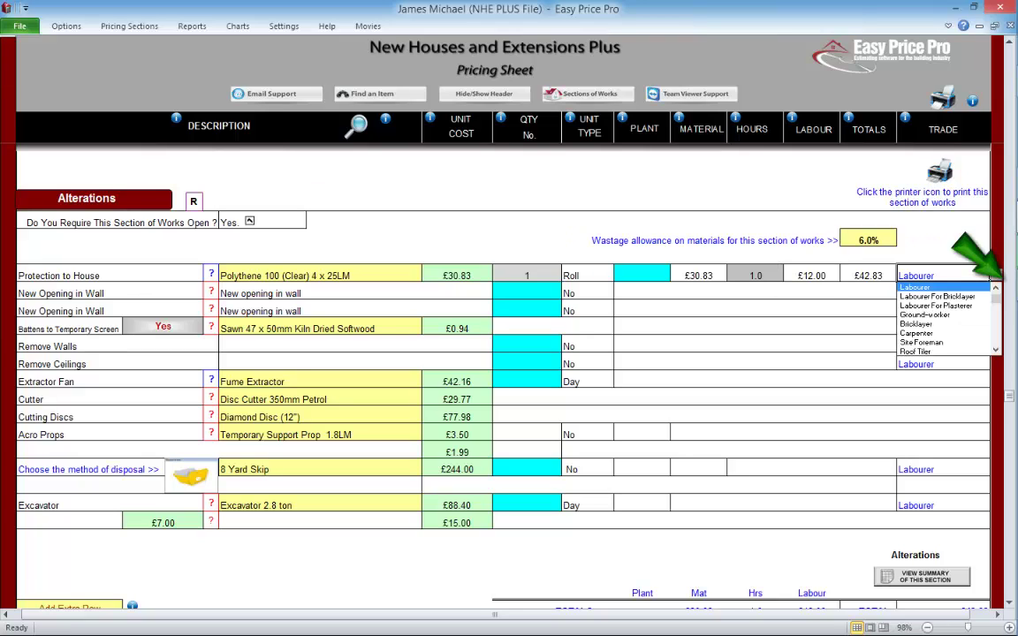
click(868, 276)
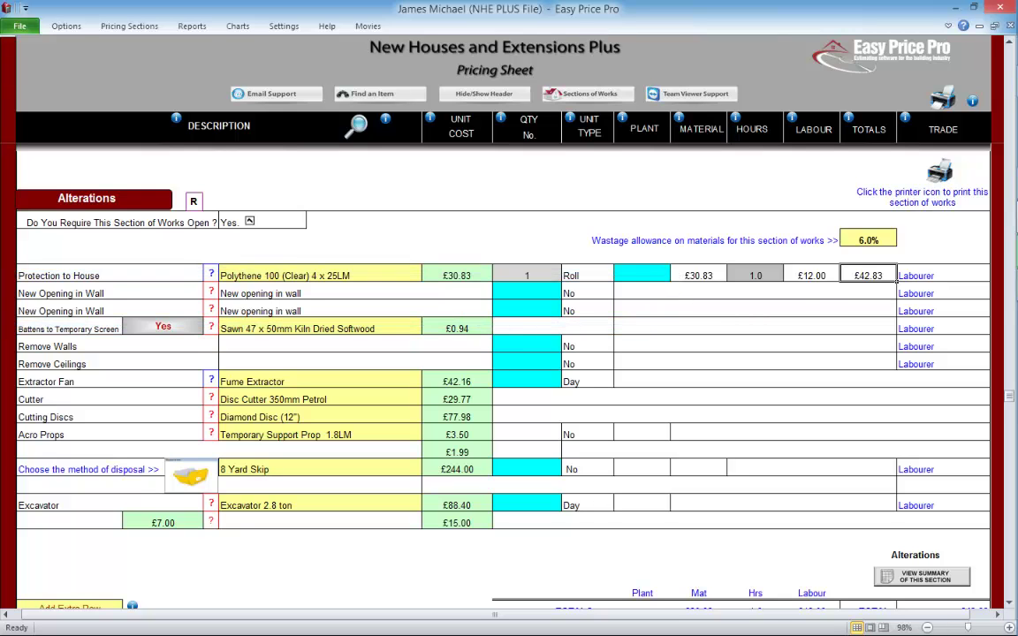
Try 7 labour hours per opening in the first New Opening in Wall settings, and restore 6 hours.
click(211, 291)
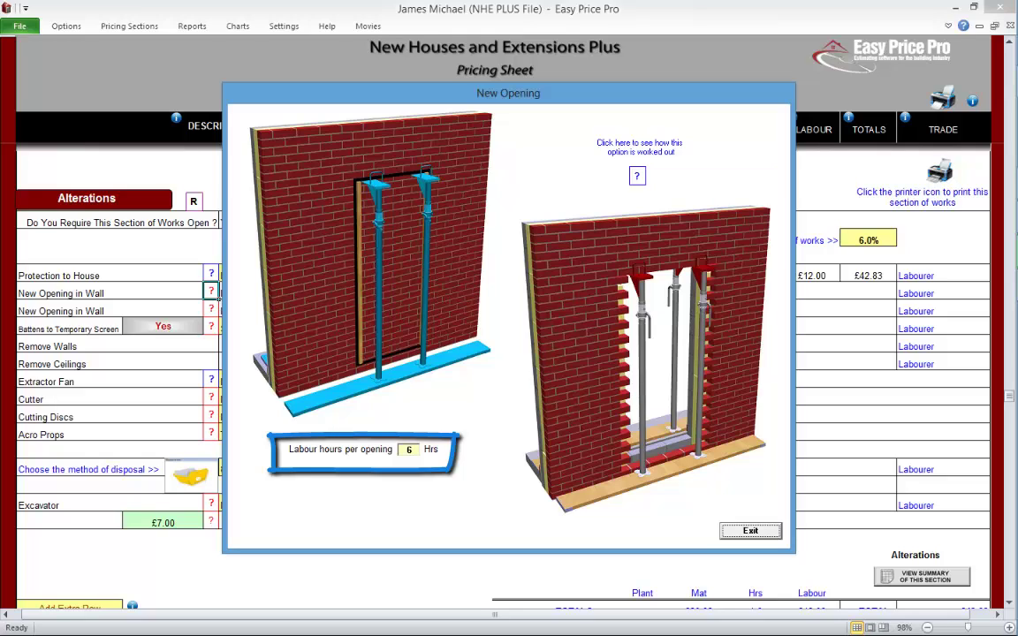
click(414, 450)
key(BackSpace)
text(7)
key(Return)
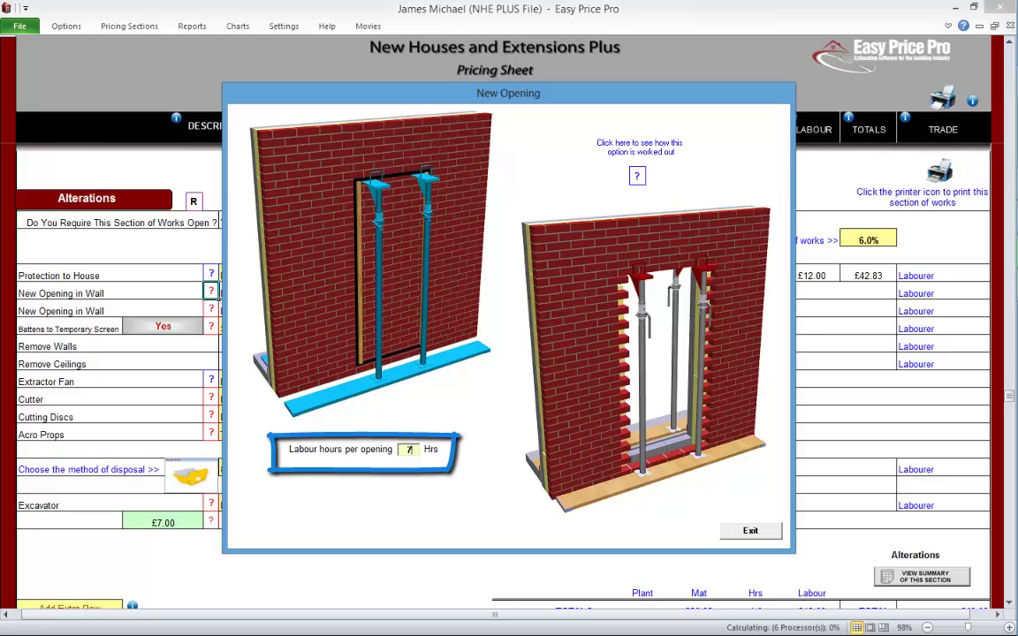
text(6)
key(Return)
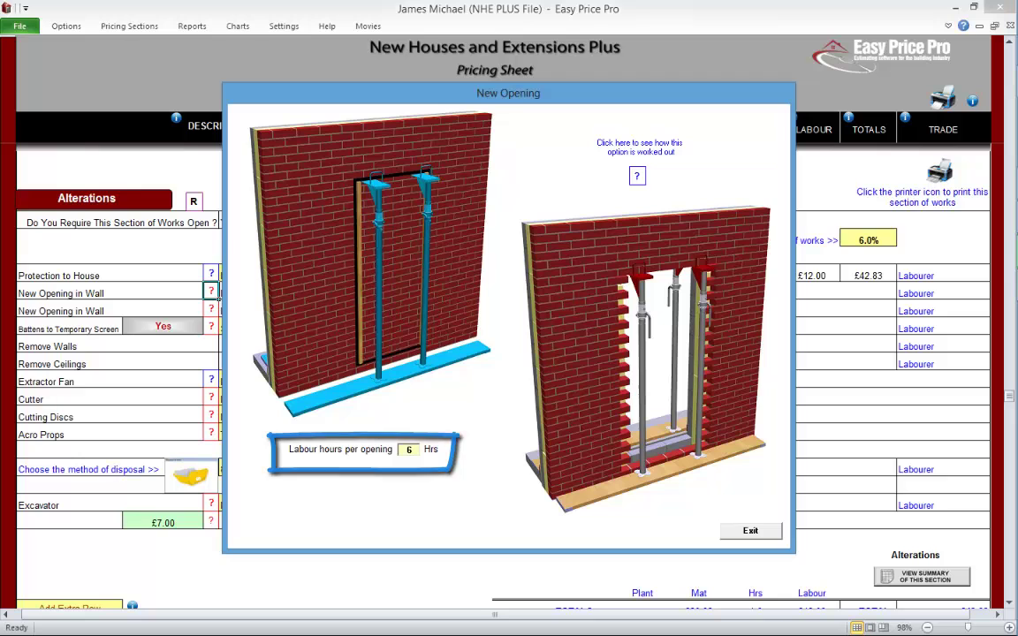
Read the help explaining how the new opening option is worked out, and return to the pricing sheet.
click(636, 175)
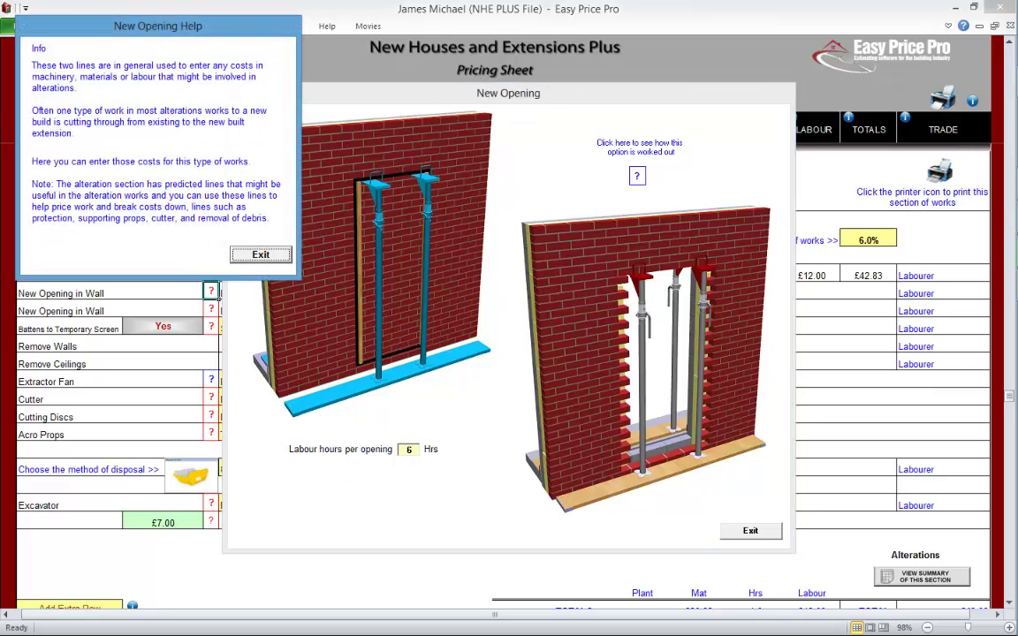
click(261, 254)
click(750, 530)
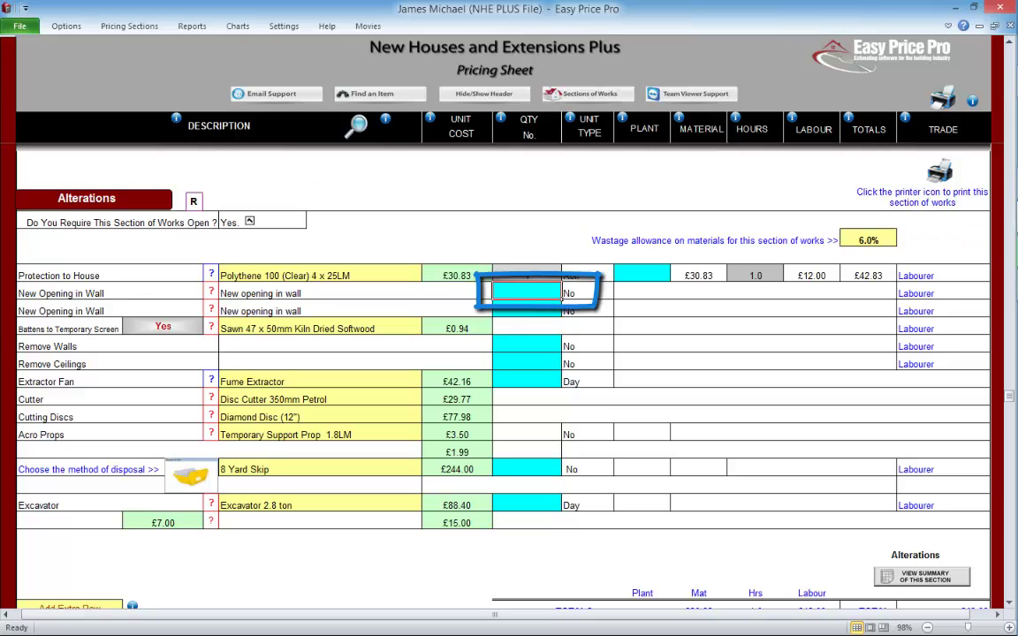
Enter a quantity of 2, a plant cost of £33 and a material cost of £55 for the first New Opening in Wall.
text(2)
key(Return)
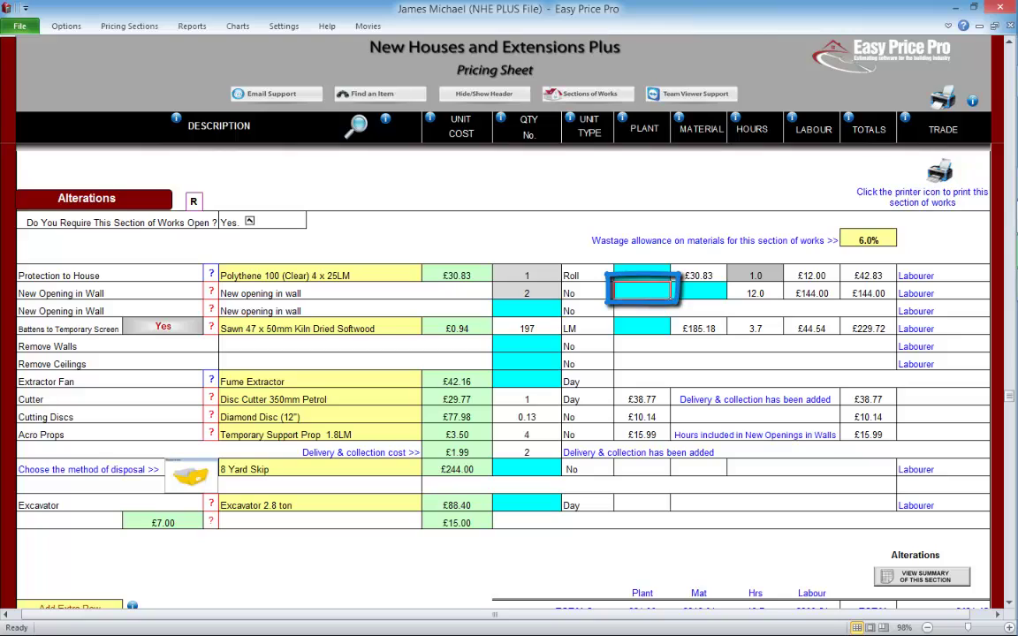
text(33)
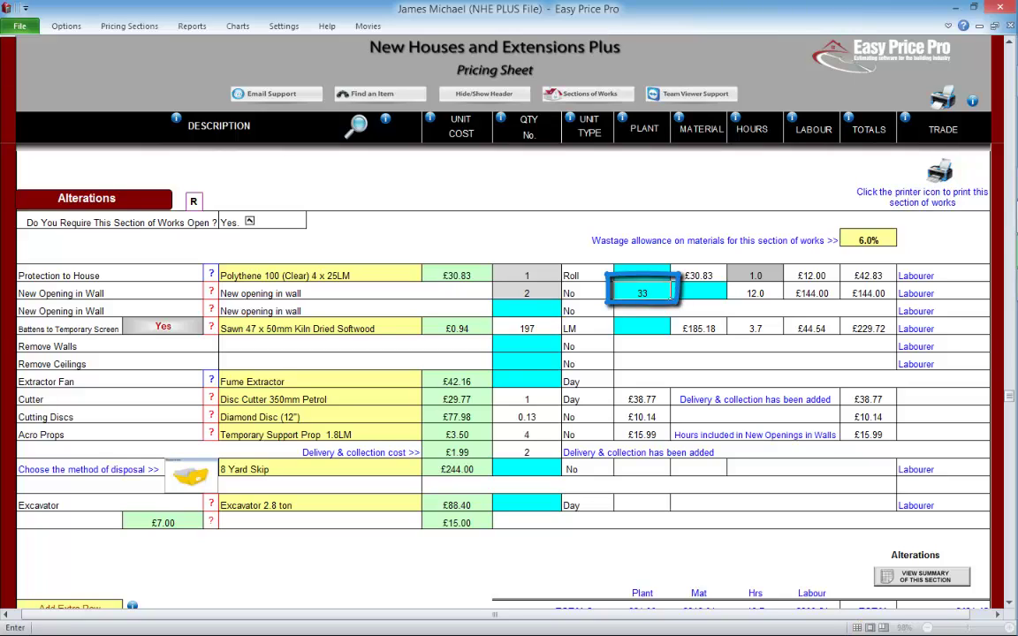
key(Tab)
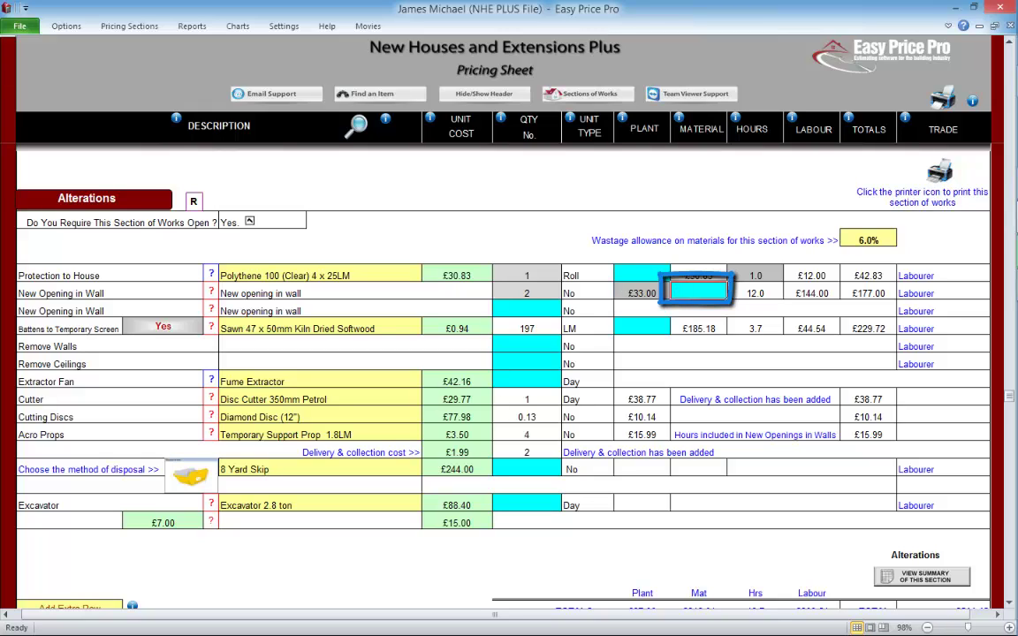
text(55)
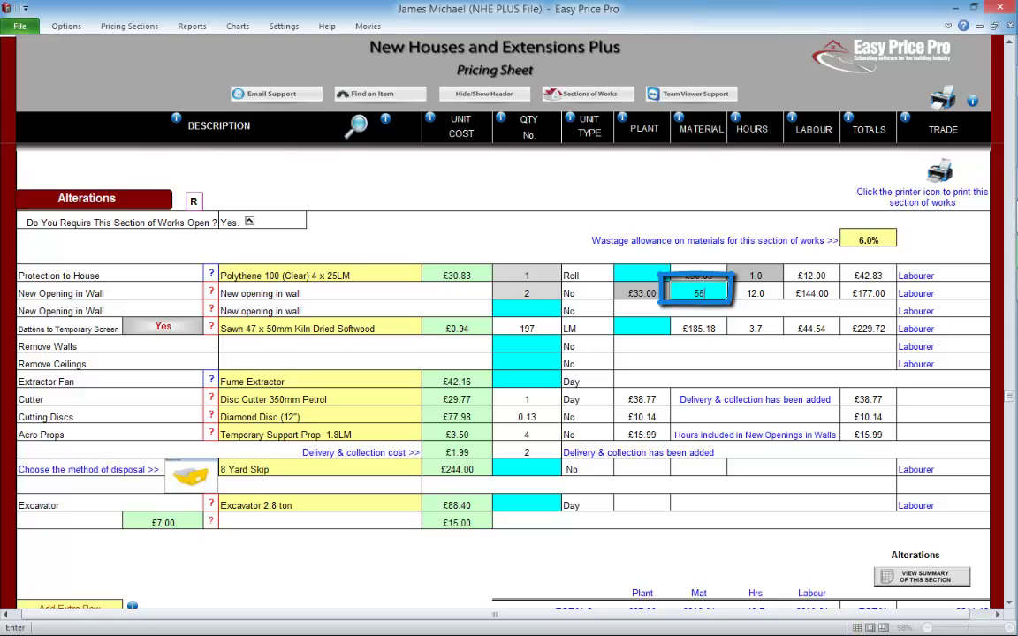
key(Tab)
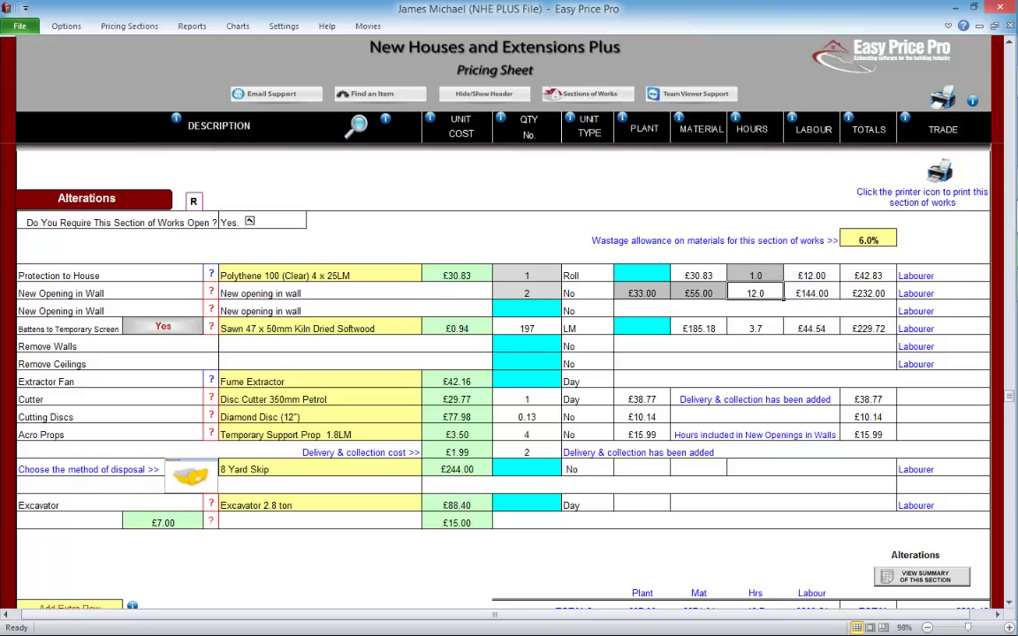
Check which trades can be assigned to the first New Opening in Wall row, keeping Labourer.
click(942, 294)
click(996, 292)
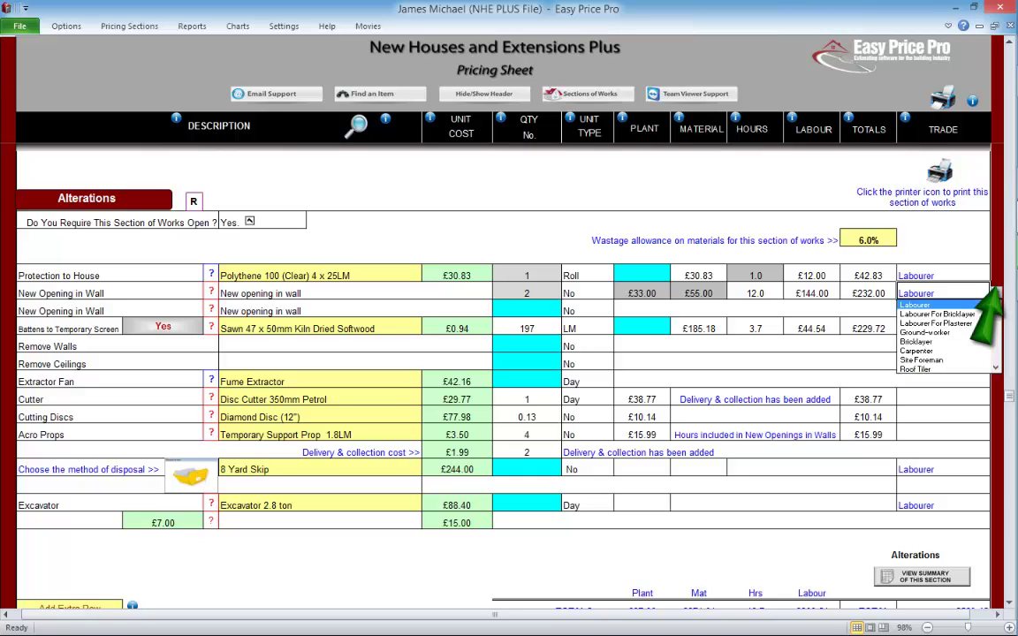
click(698, 293)
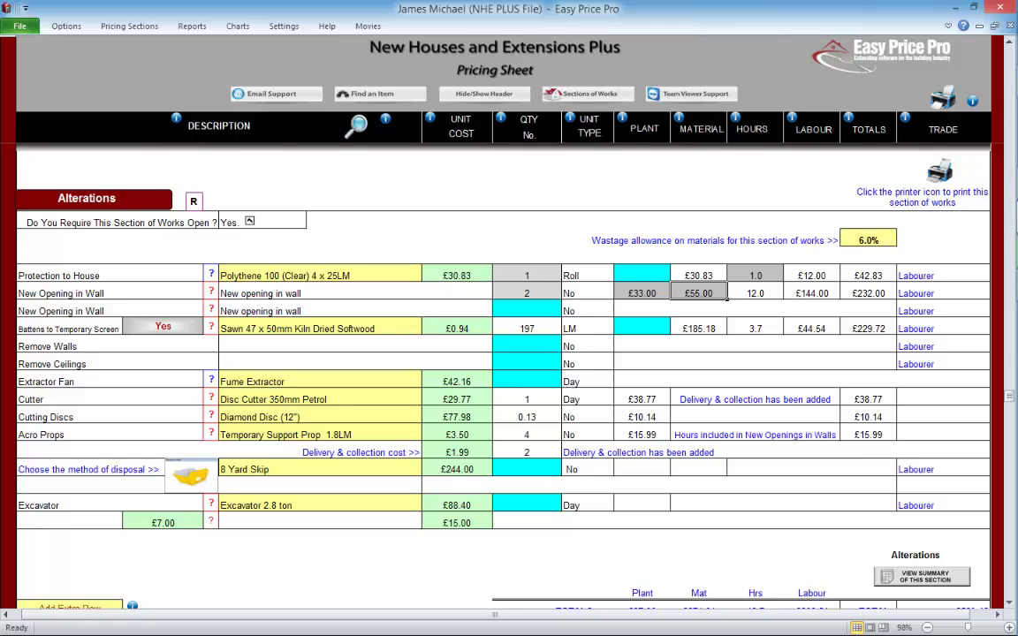
Try the One Side option for the temporary screen battens, and restore Both Sides.
click(211, 326)
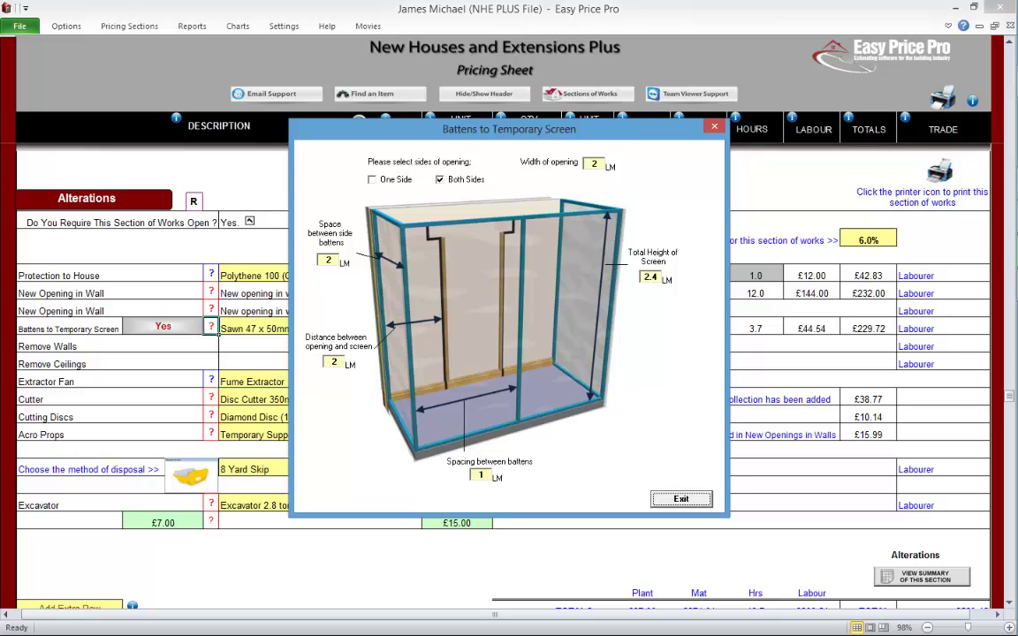
click(372, 180)
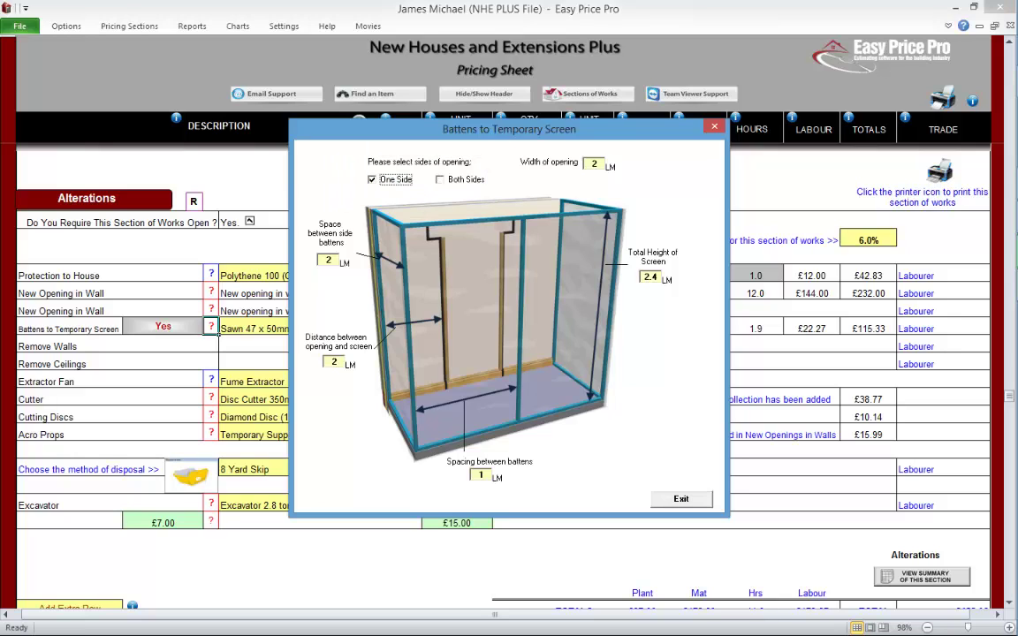
click(679, 499)
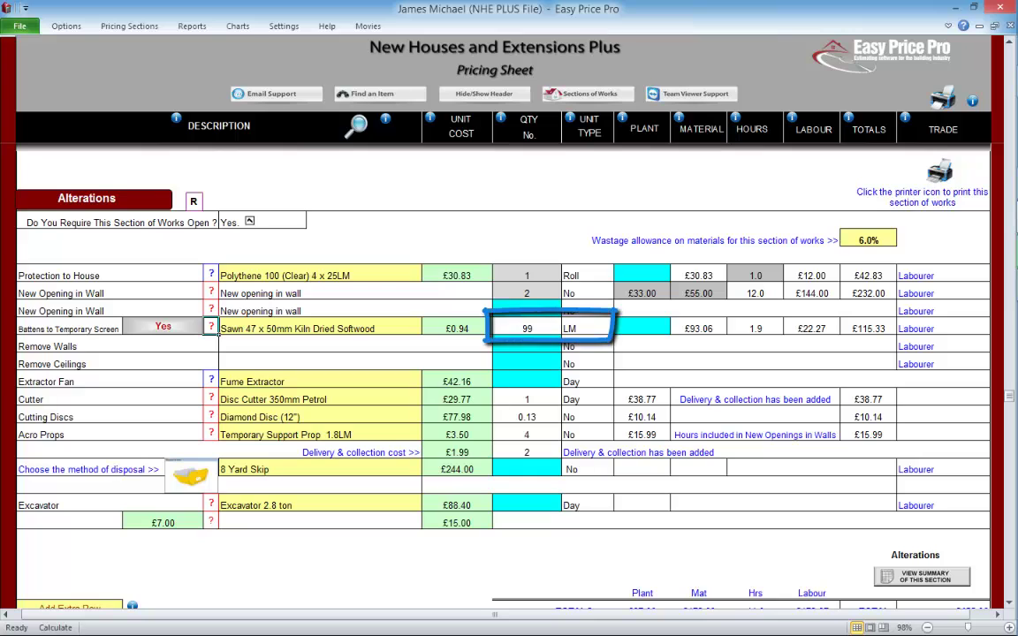
click(210, 326)
click(439, 180)
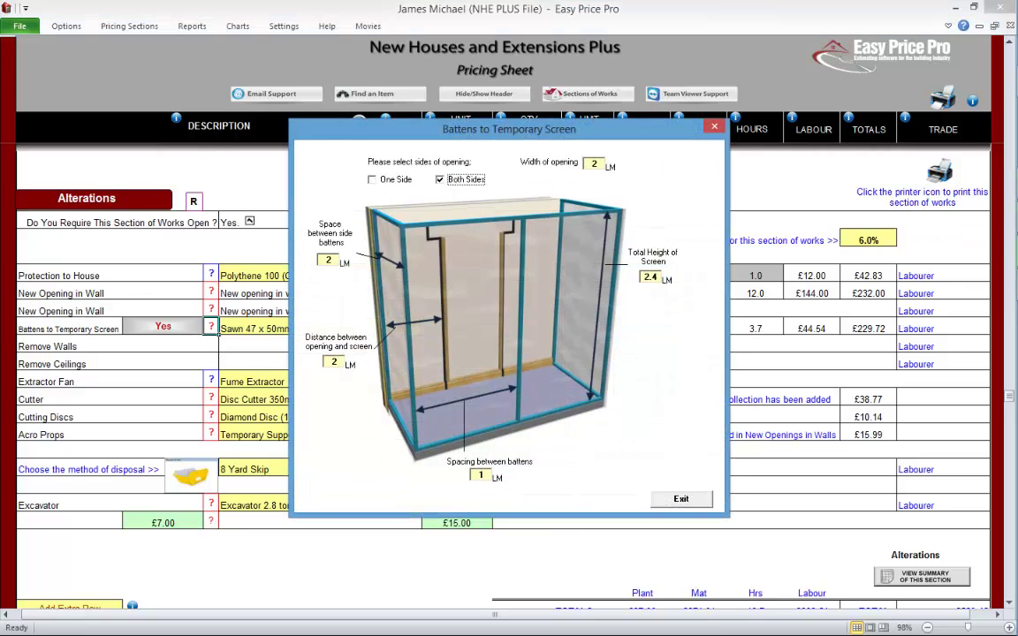
click(680, 499)
Browse the timber items for the temporary screen battens, keep Sawn 47 x 50mm Kiln Dried Softwood, and switch the battens off and back on.
click(356, 124)
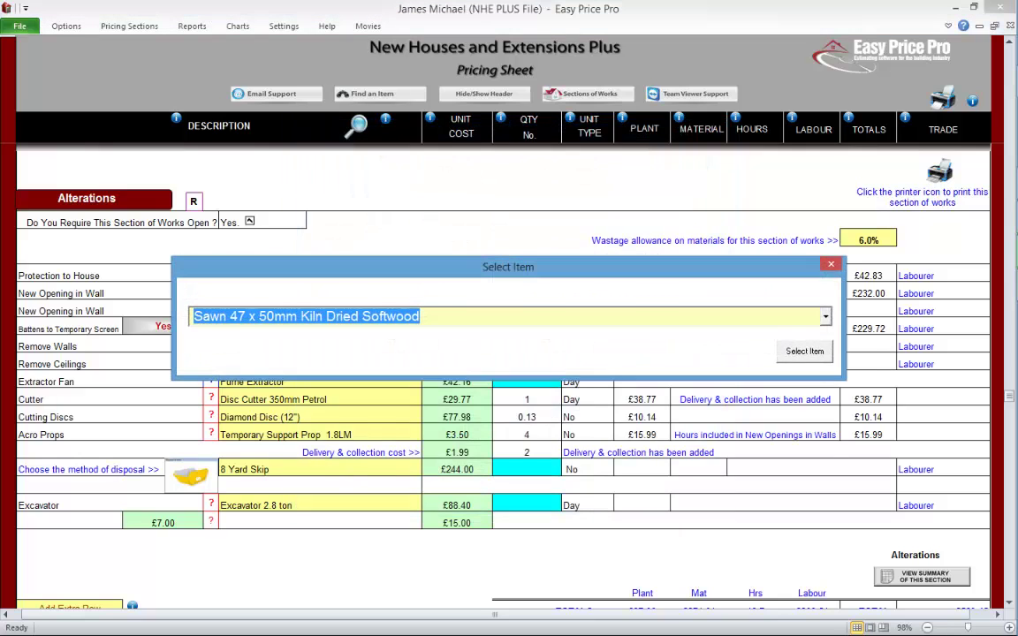
click(824, 318)
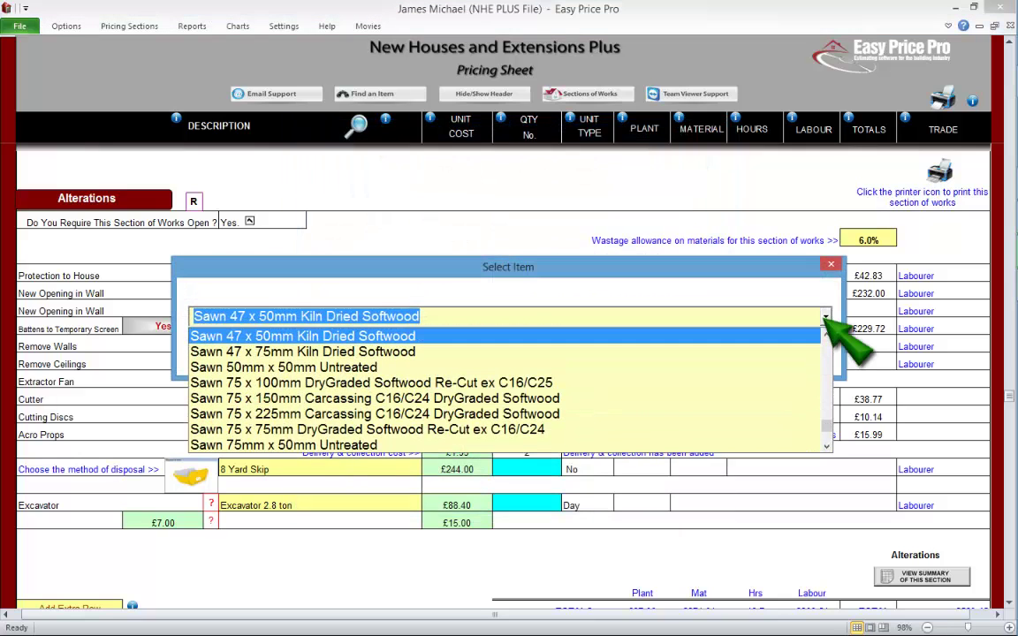
click(824, 320)
click(799, 349)
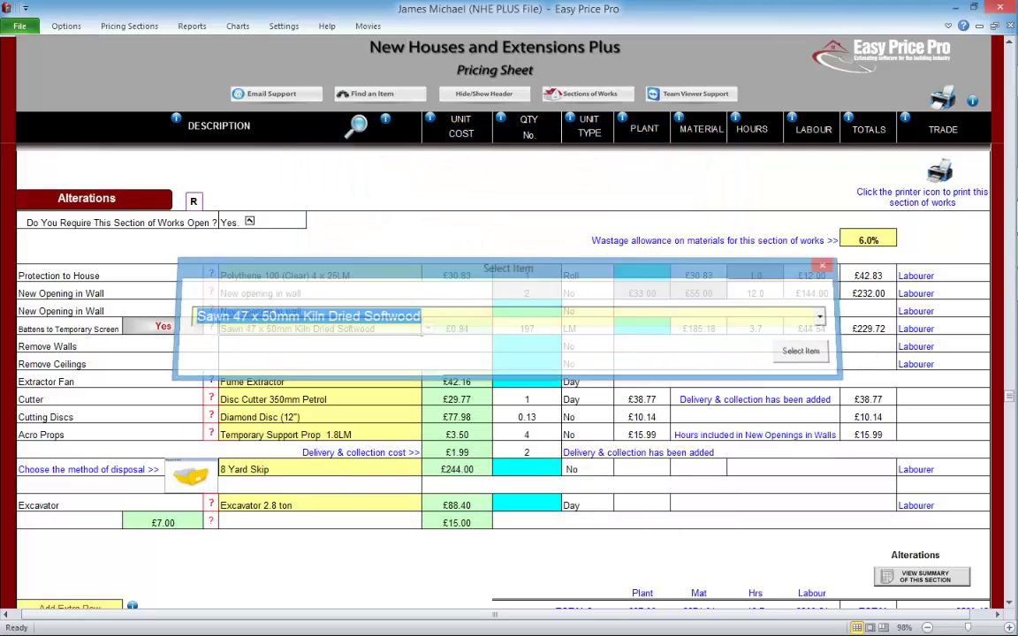
click(164, 326)
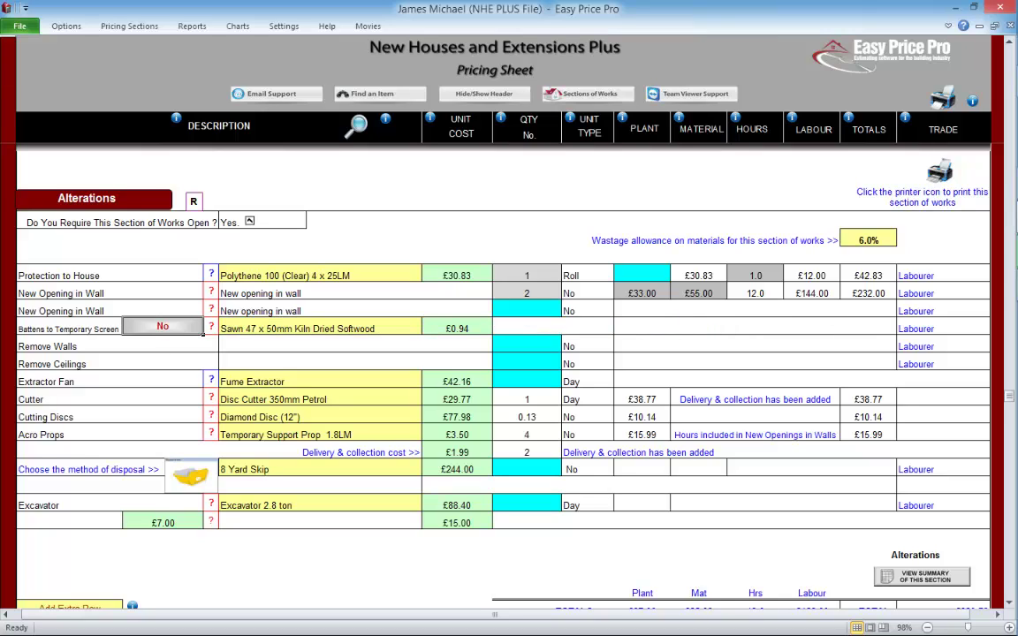
click(162, 326)
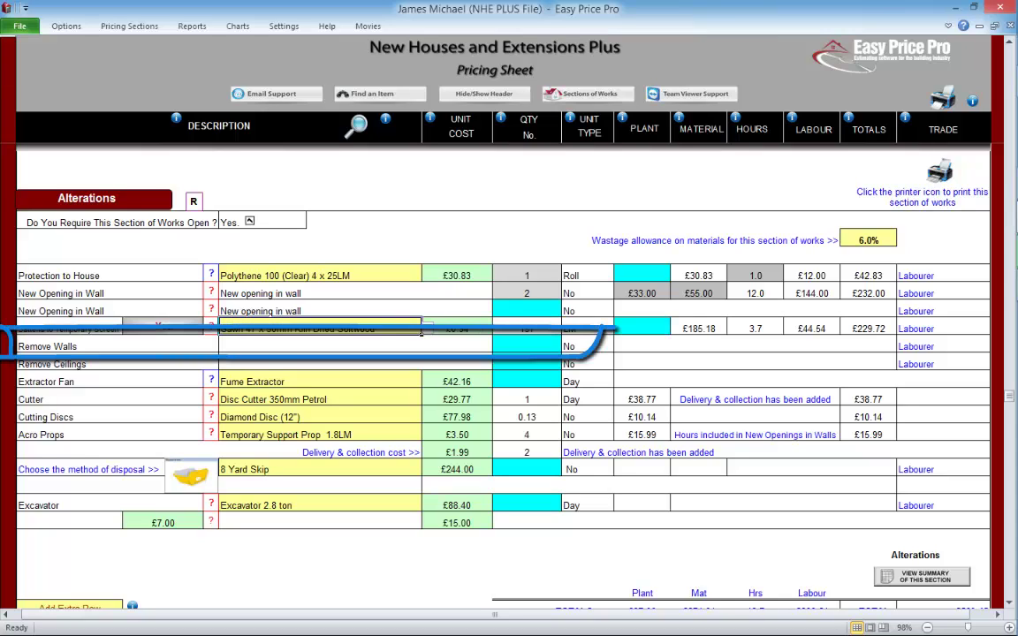
Enter a quantity of 1 and a plant cost of £55 for the Remove Walls row.
click(526, 345)
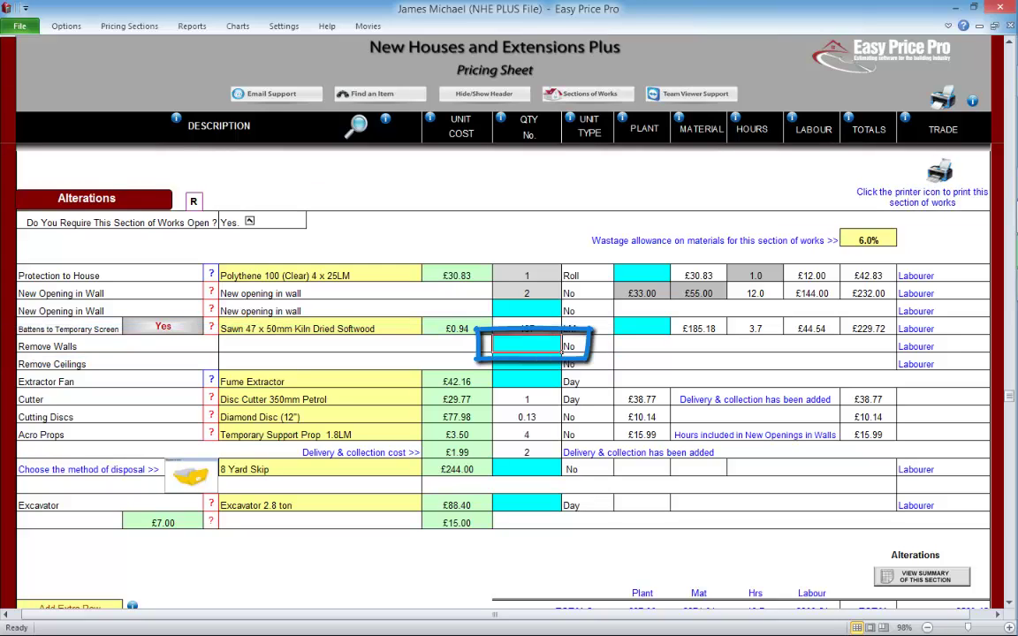
text(1)
key(Return)
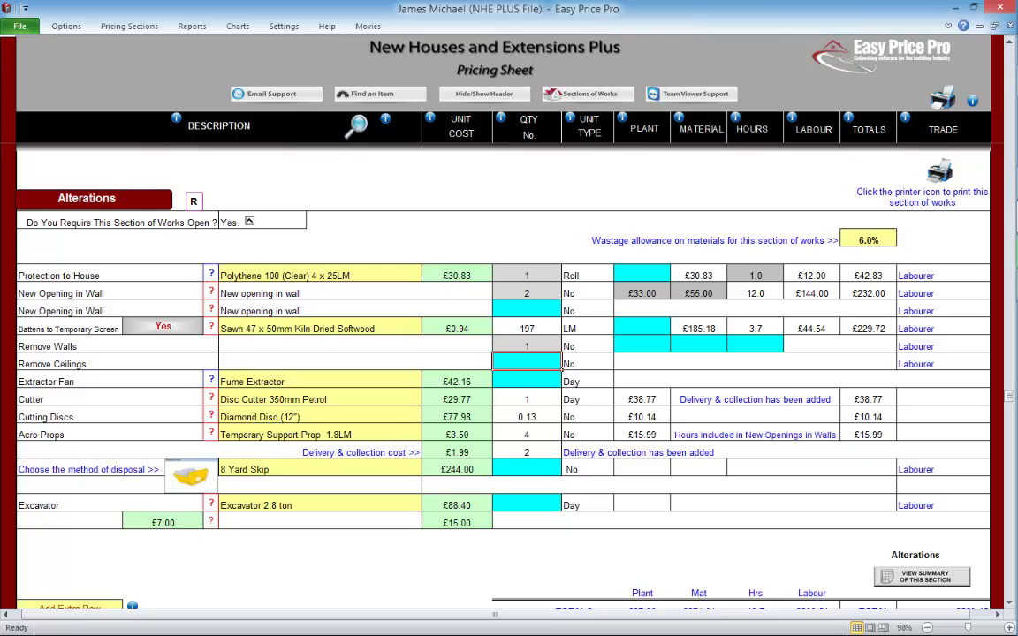
click(642, 344)
text(55)
key(Tab)
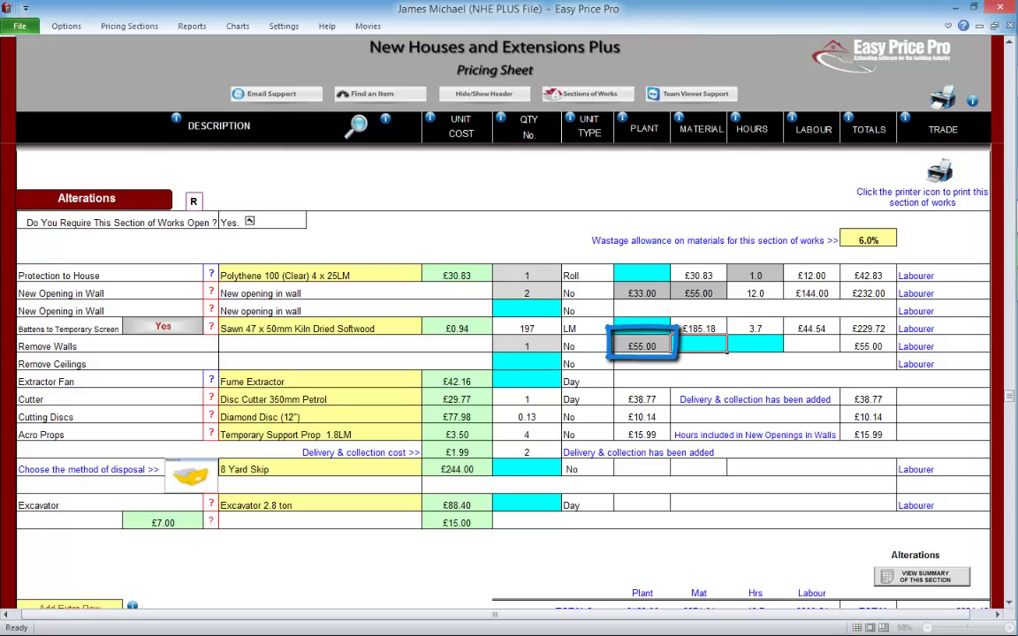
Enter a material cost of £22 and 5 labour hours for the Remove Walls row.
text(22)
key(Tab)
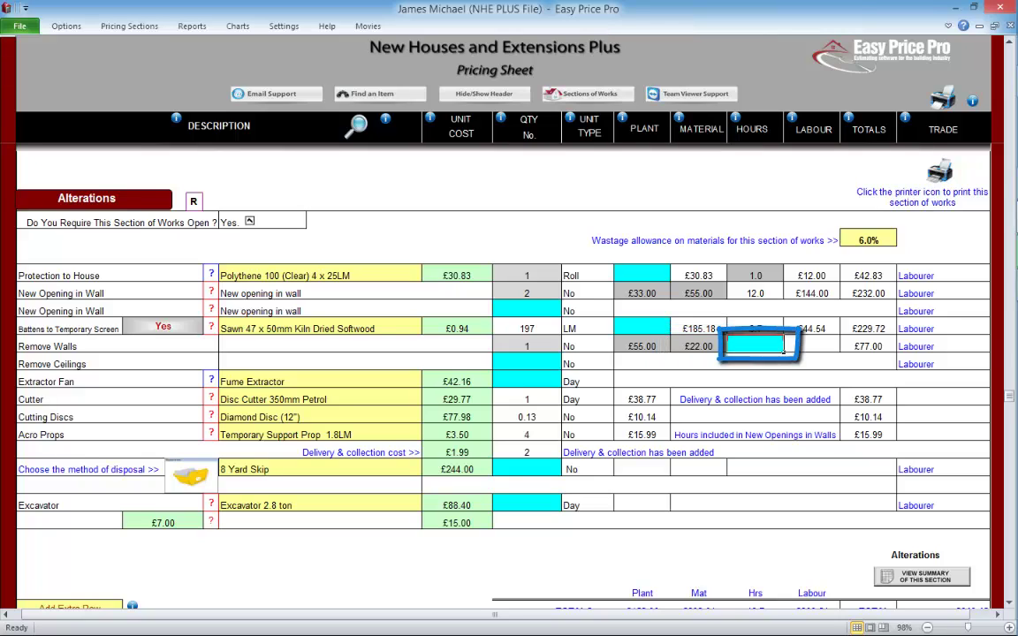
text(5)
click(722, 348)
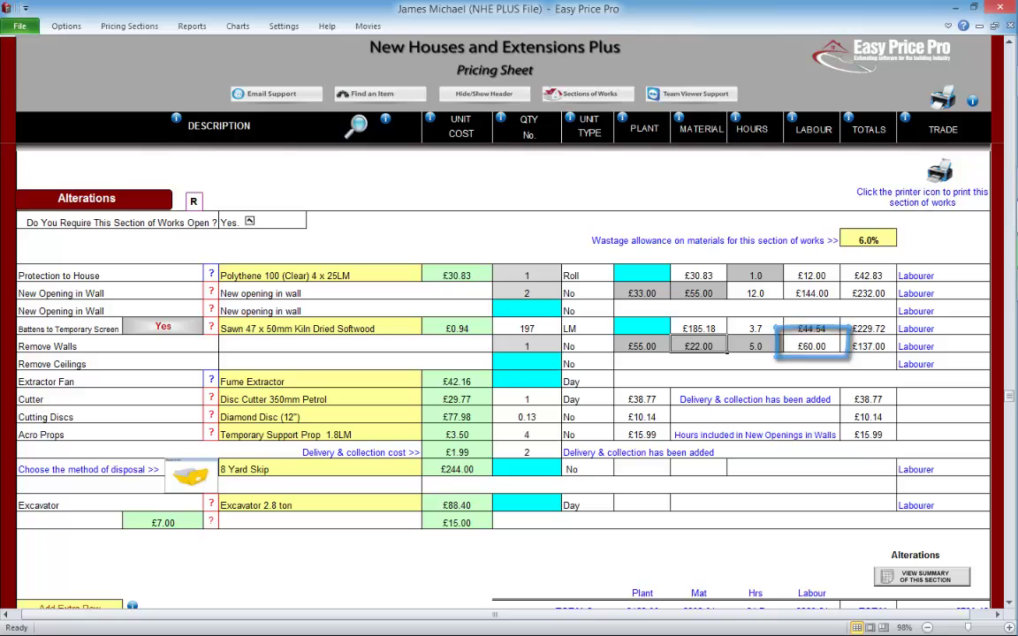
Price the Remove Ceilings row with a quantity of 1, £33 plant, £33 material and 3 labour hours.
click(556, 365)
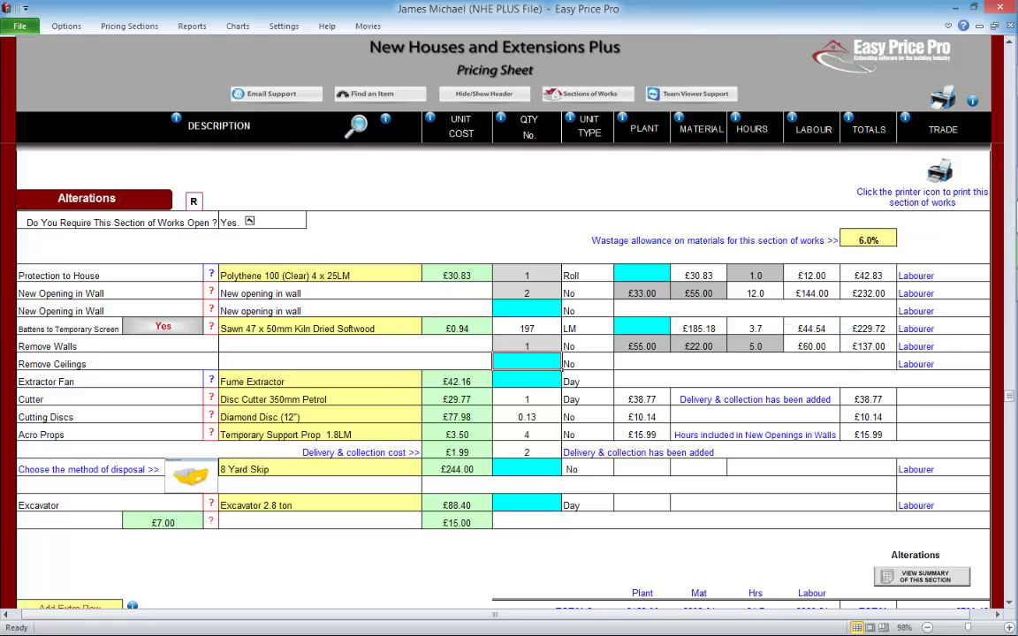
text(1)
click(611, 370)
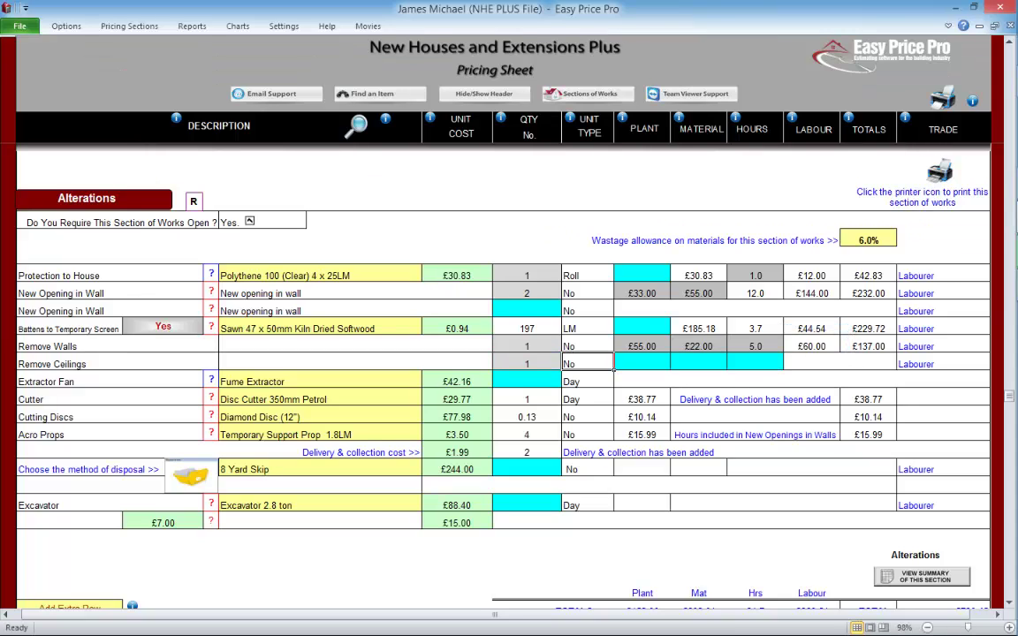
key(Right)
text(33)
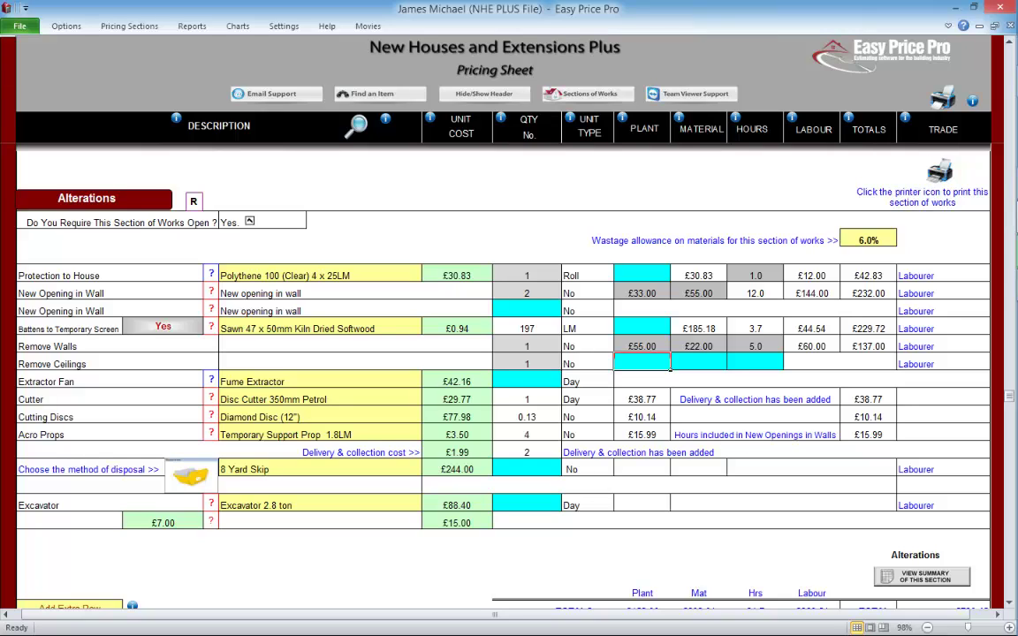
key(Right)
text(33)
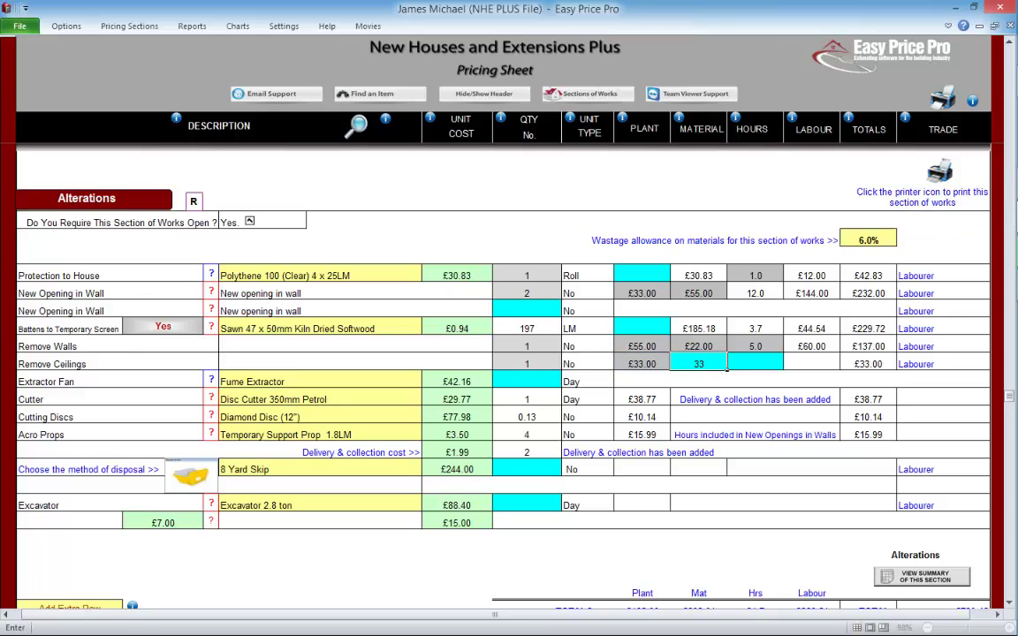
key(Right)
text(3)
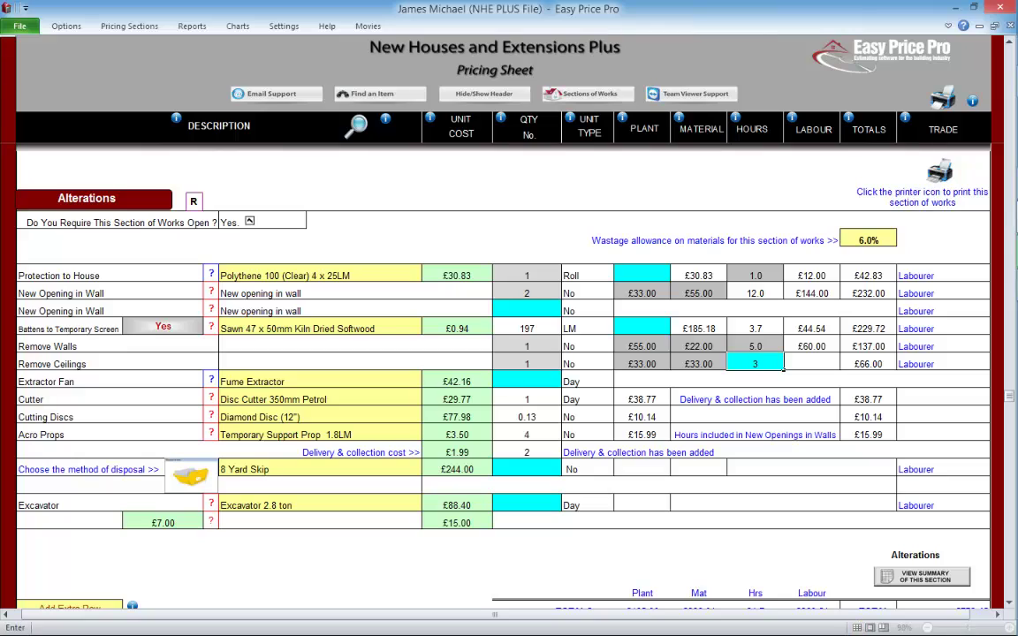
key(Left)
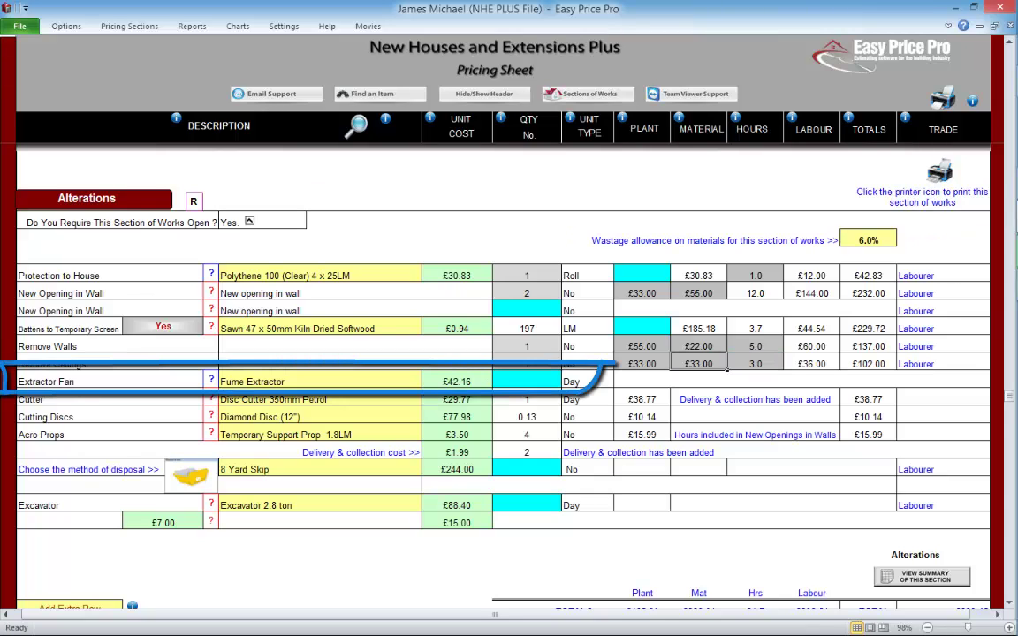
Set the Extractor Fan quantity to 2 days for the Fume Extractor.
click(557, 383)
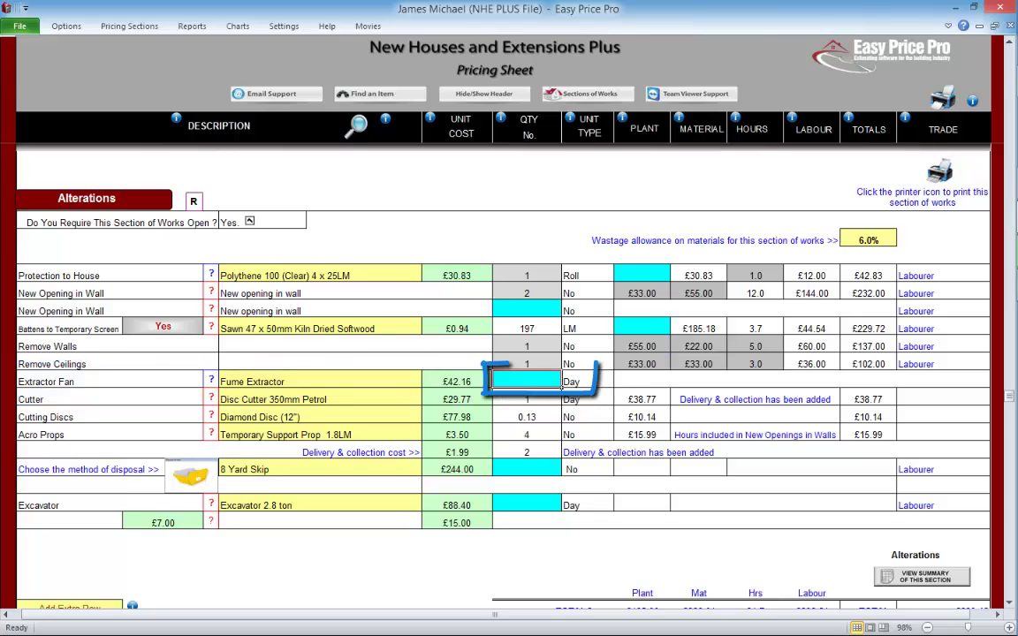
text(2)
key(Return)
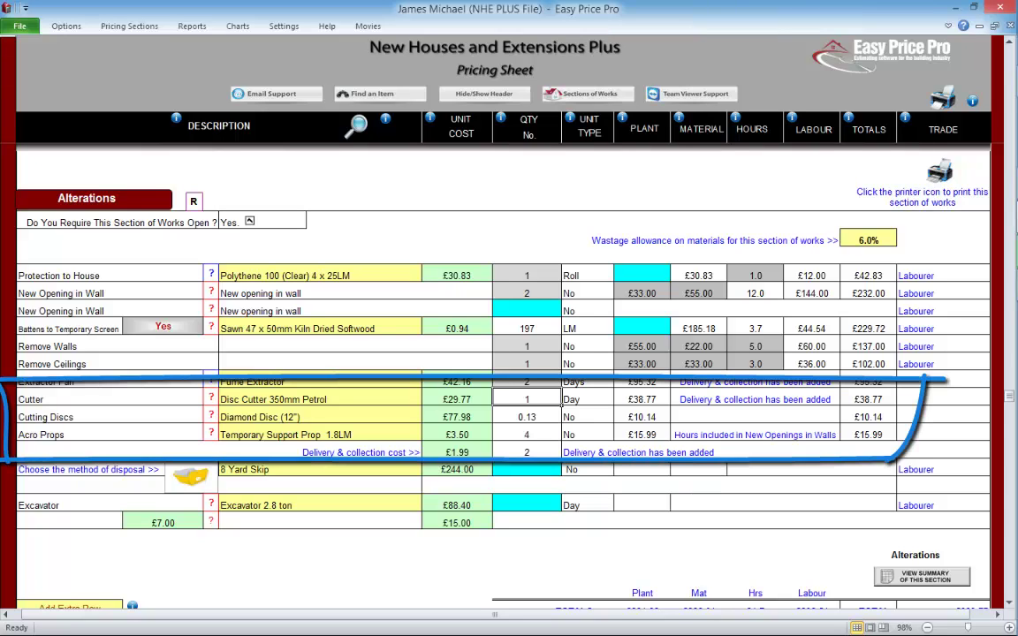
Review how the cutter hire days are calculated, and change the cutter to Disc Cutter 300mm Petrol.
click(211, 398)
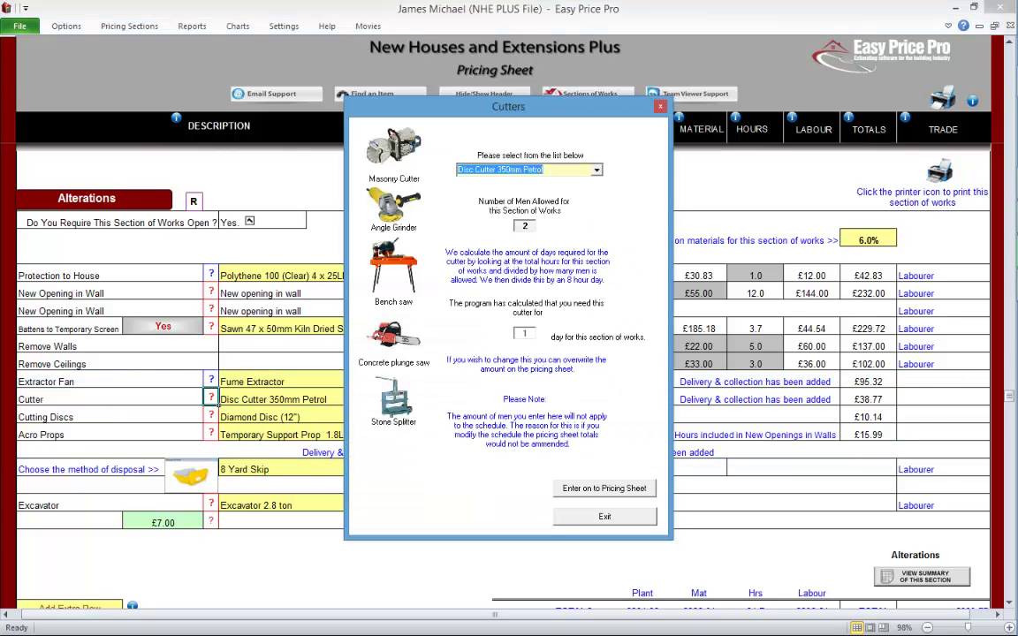
click(604, 517)
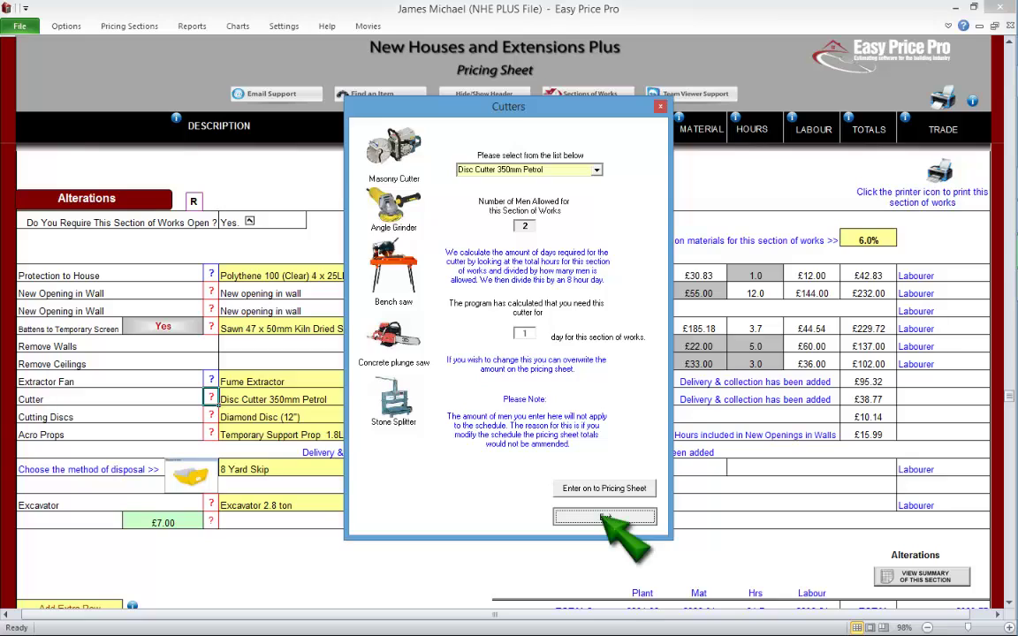
click(429, 398)
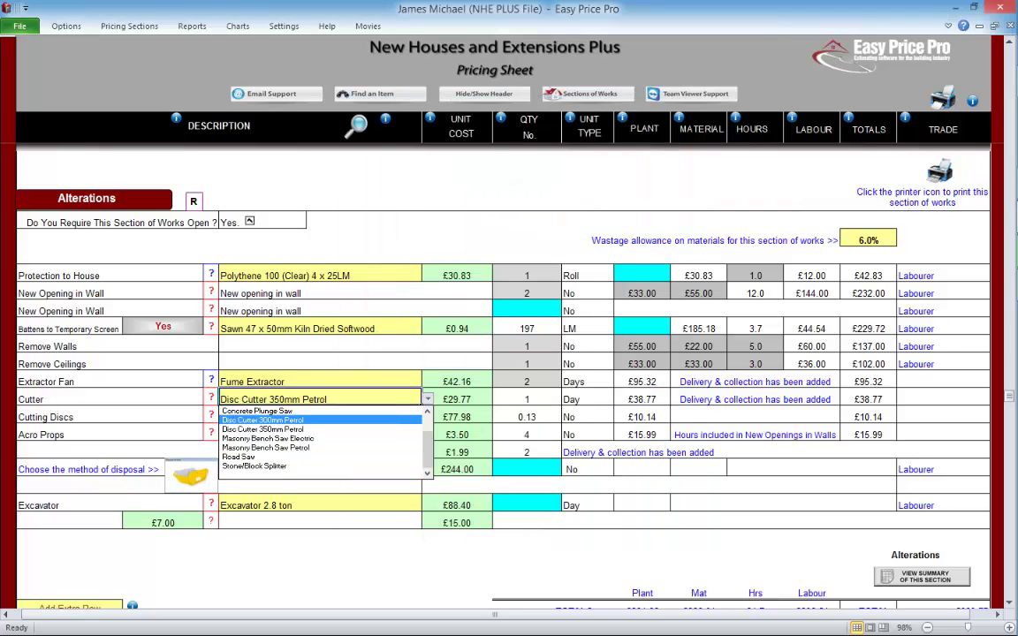
click(263, 420)
Review the cutting disc calculation for the Alterations section, and set the number of acro props per opening to 3.
click(211, 415)
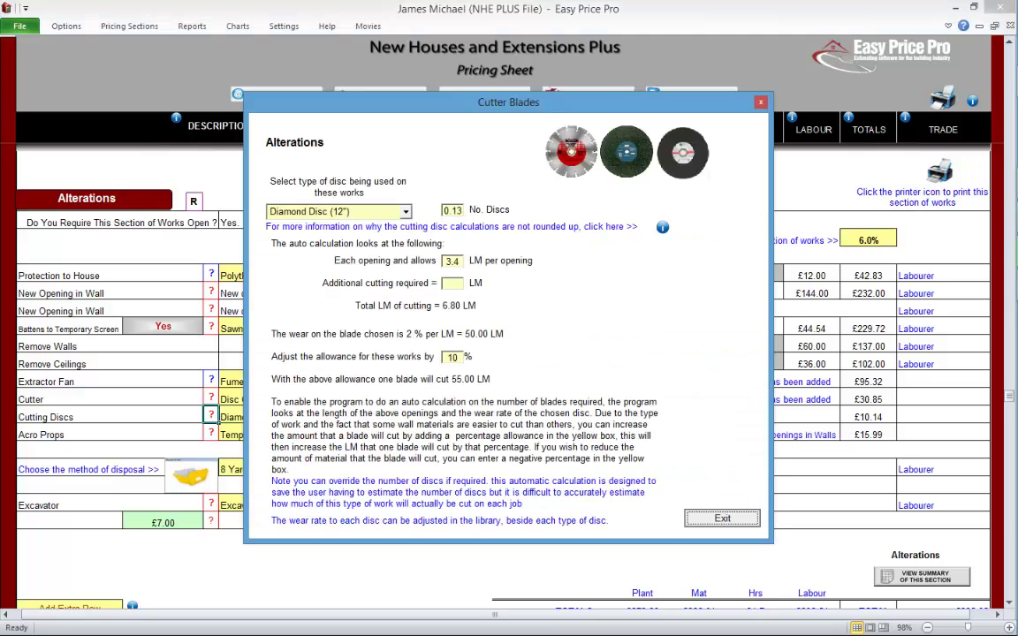
click(721, 518)
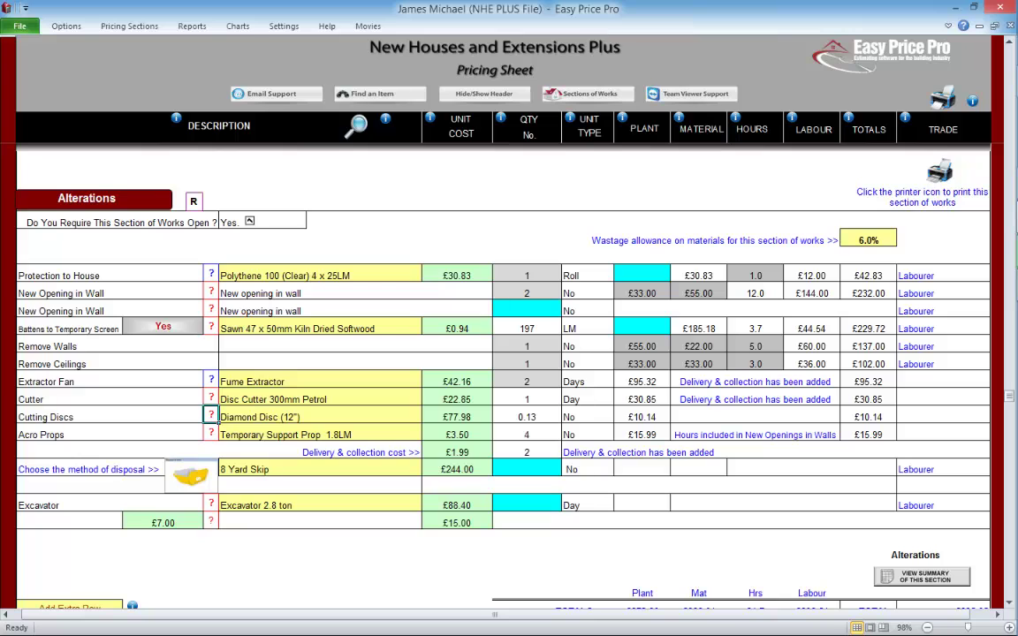
click(212, 432)
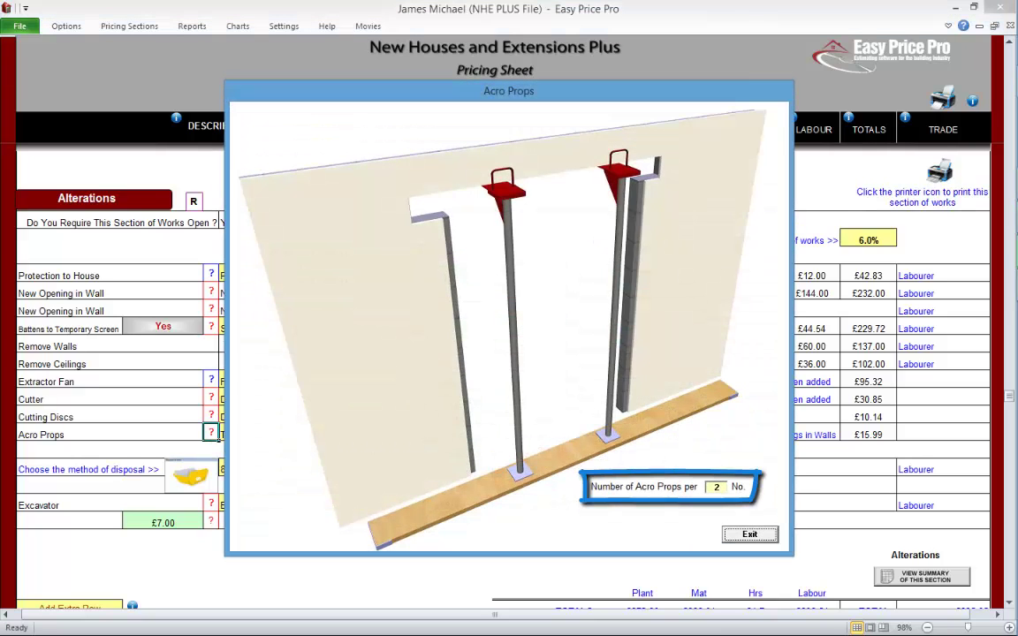
double_click(716, 487)
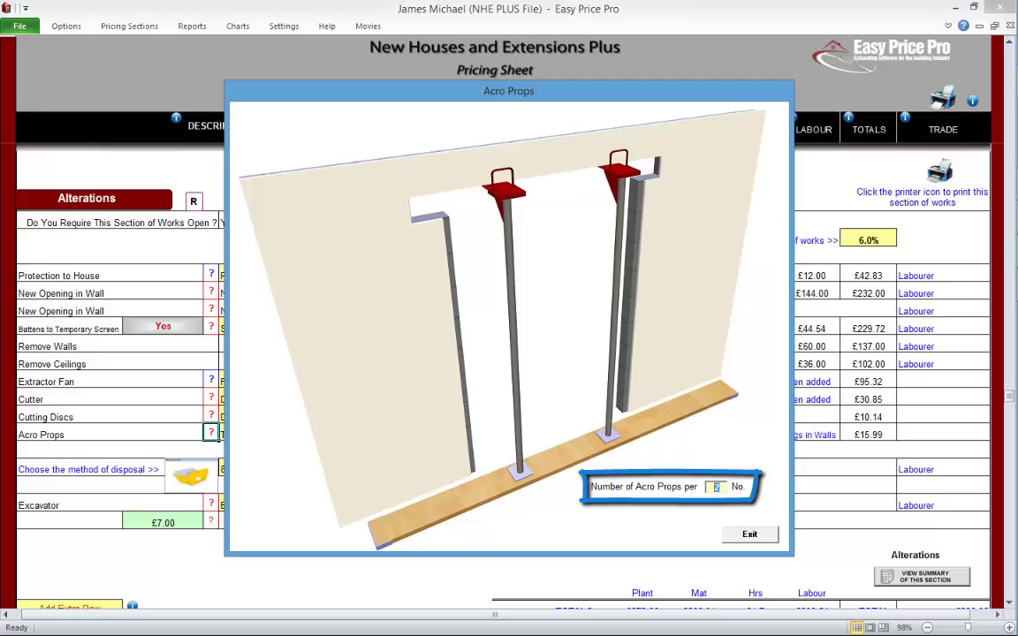
text(3)
key(Tab)
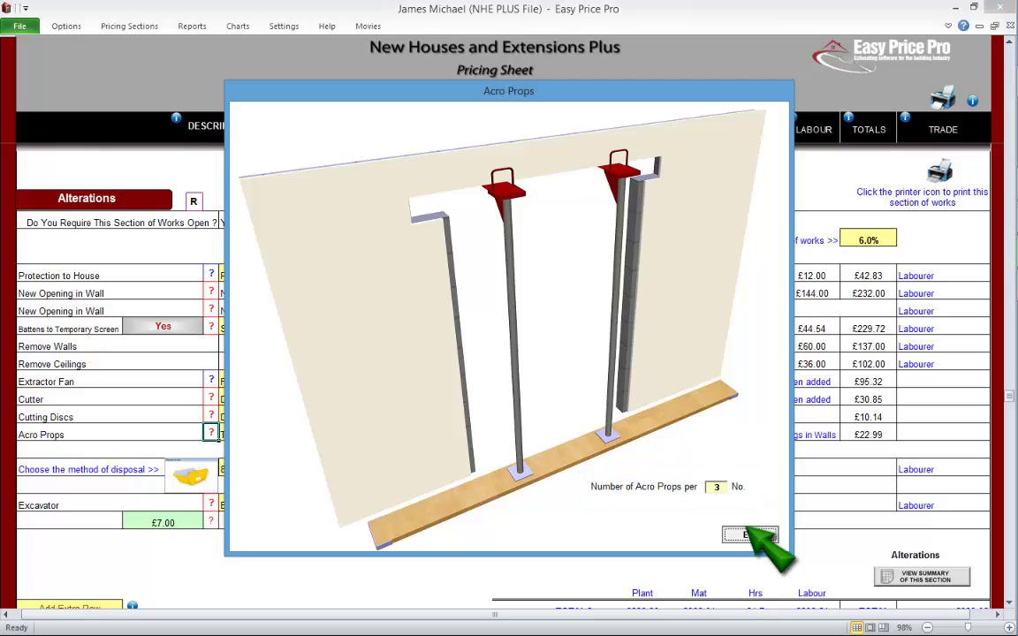
click(749, 534)
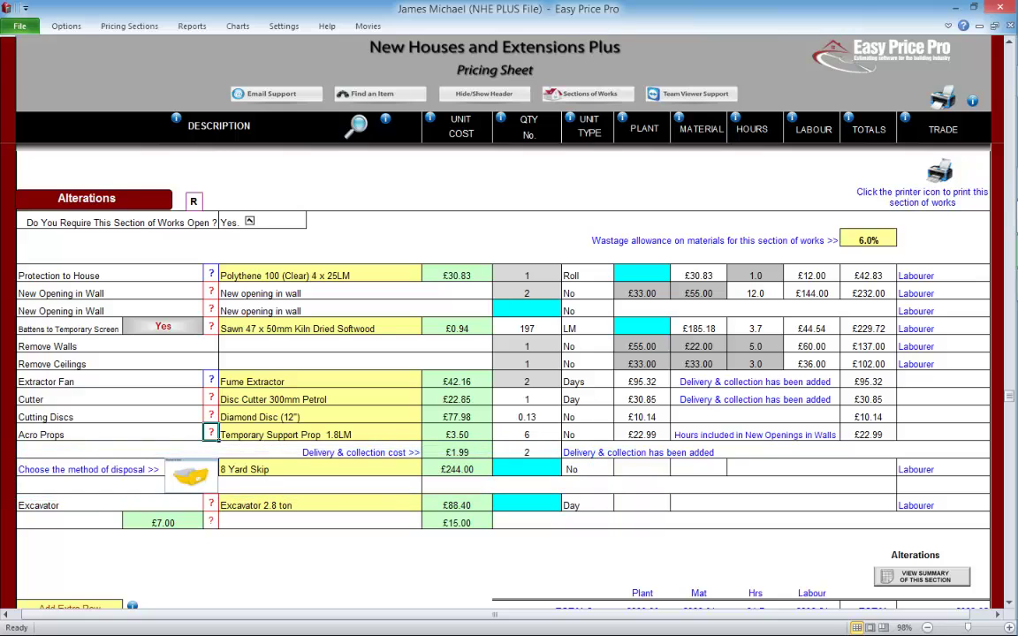
Choose the 8 Yard Skip as the method of waste disposal and enter a quantity of 1.
click(191, 475)
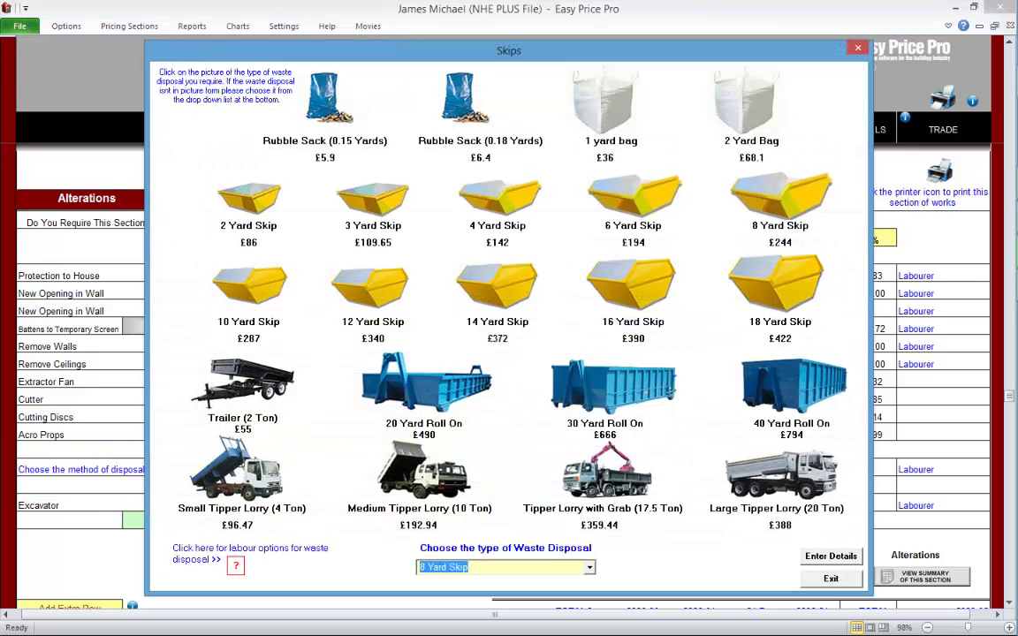
click(780, 197)
text(1)
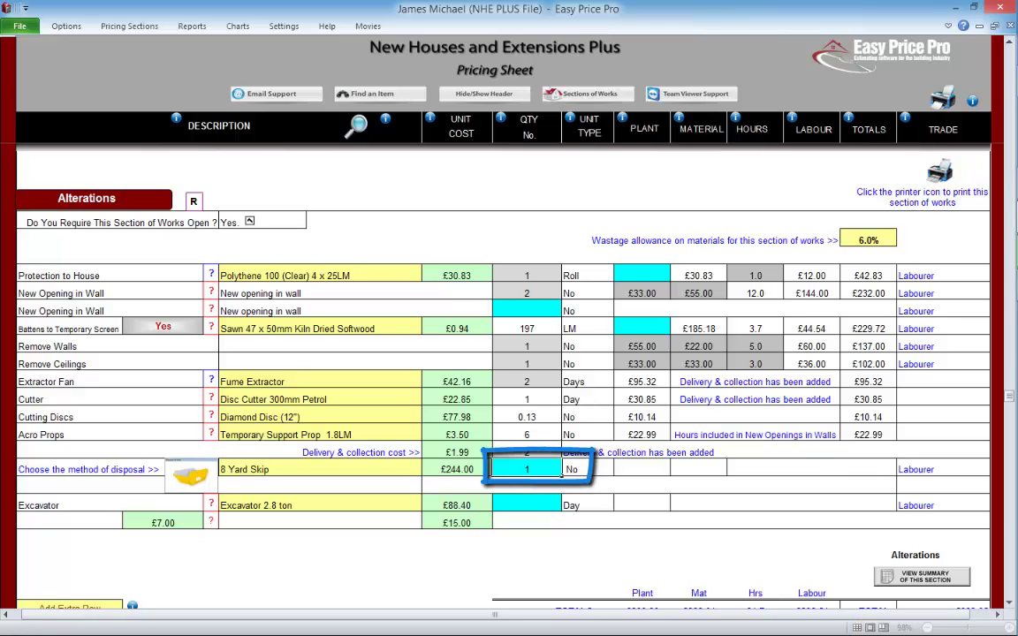
click(490, 473)
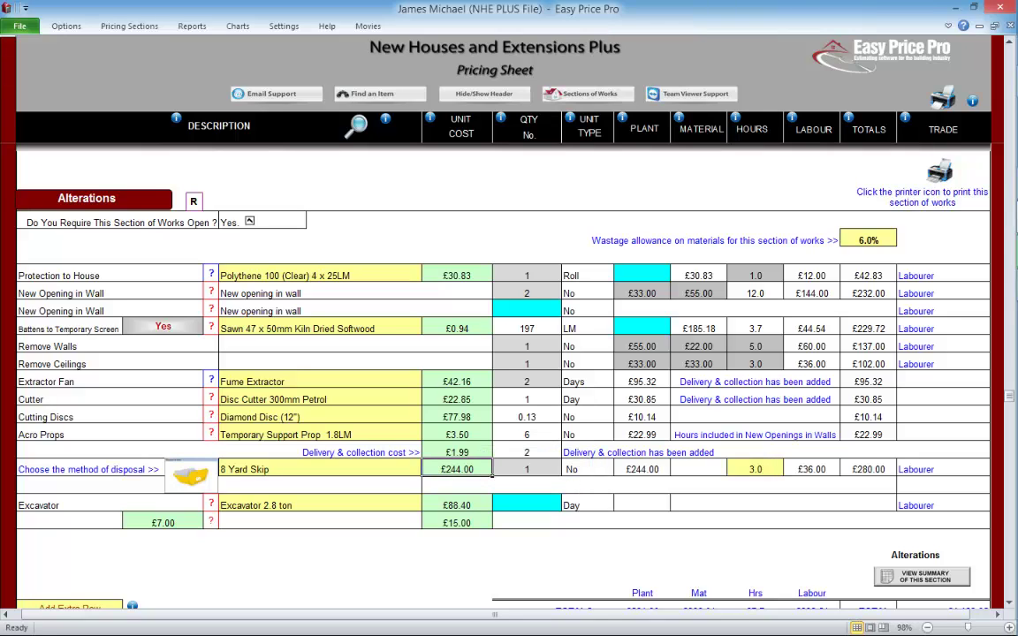
Enter a quantity of 1 day for the Excavator 2.8 ton.
click(528, 503)
text(1)
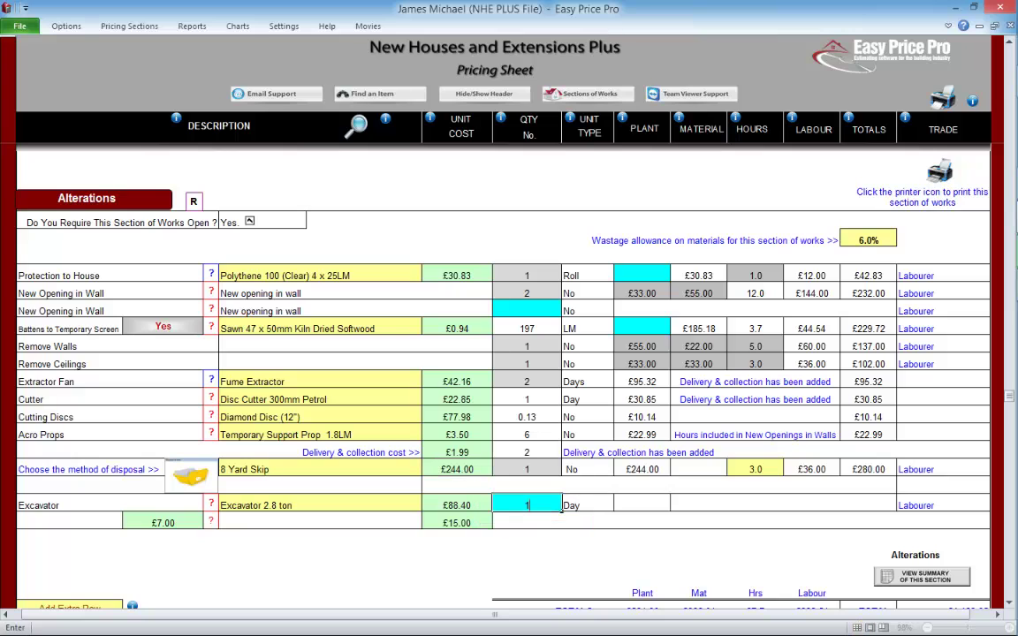
click(463, 504)
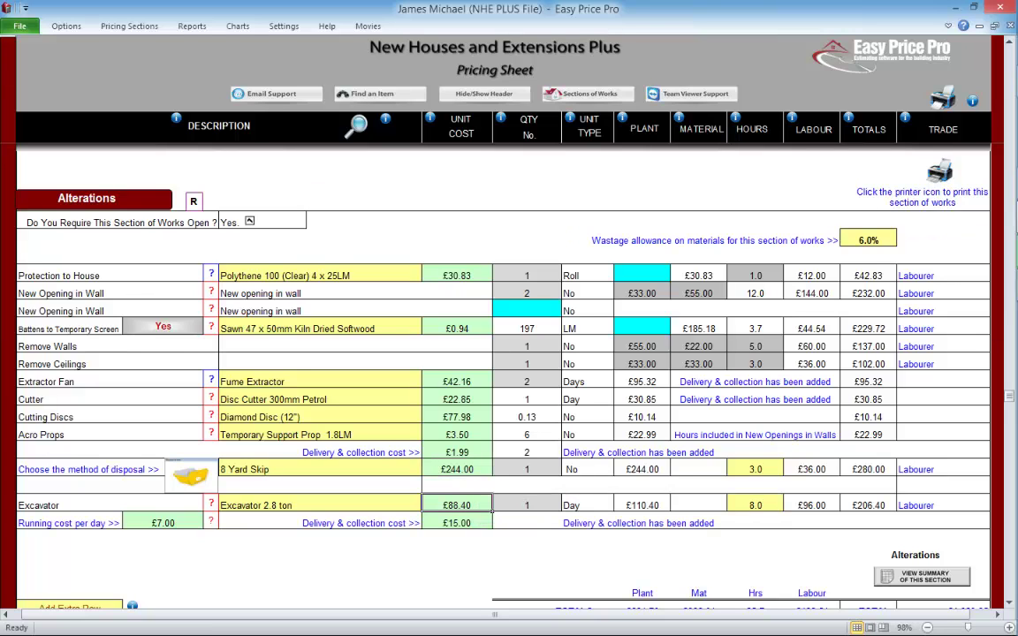
Close the Alterations section of works by marking it as not required.
scroll(509, 340, down, 1)
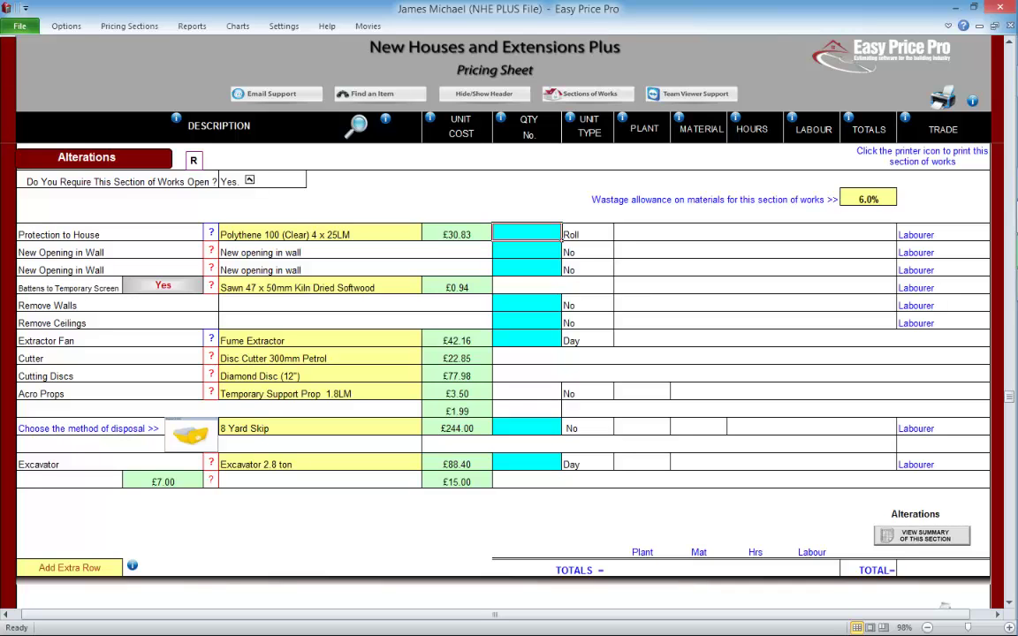
click(249, 180)
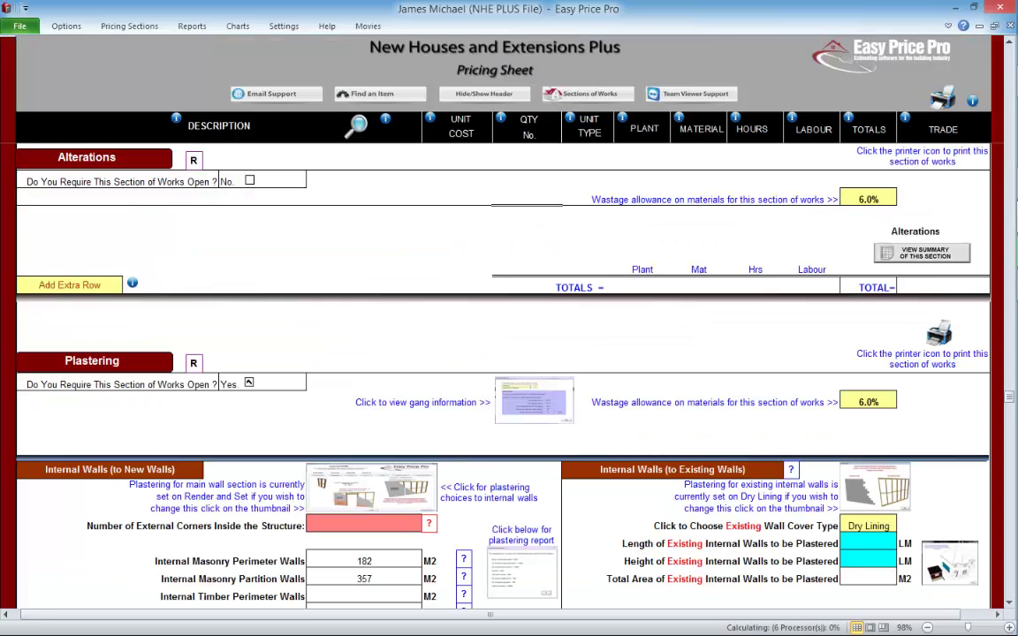